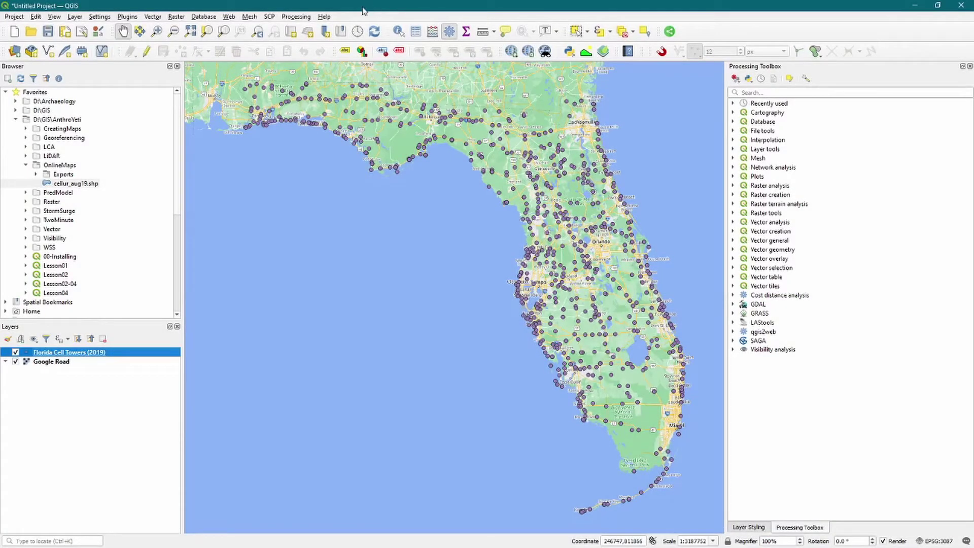
- Search the plugin manager for 'qgis2web', confirm version 3.16.0 is installed, and close it
left_click(122, 16)
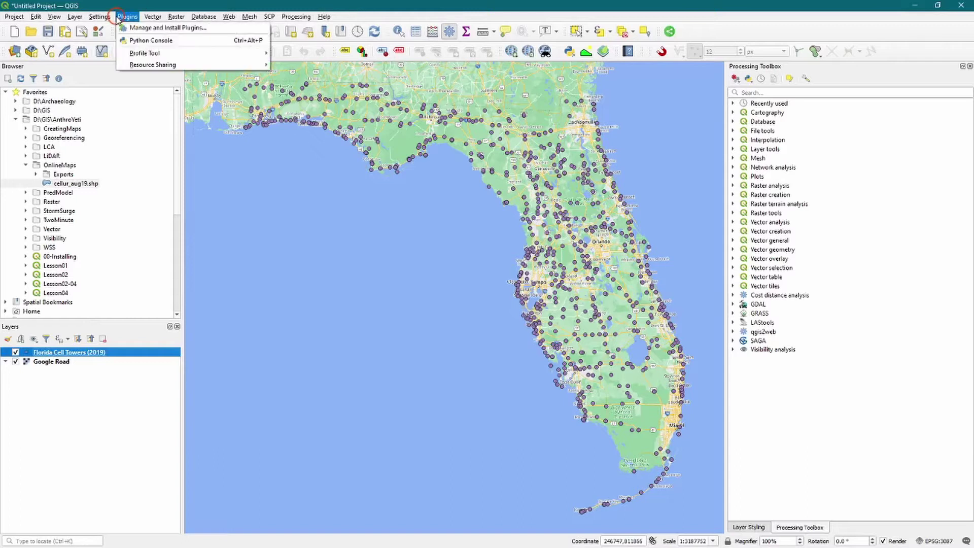
left_click(162, 28)
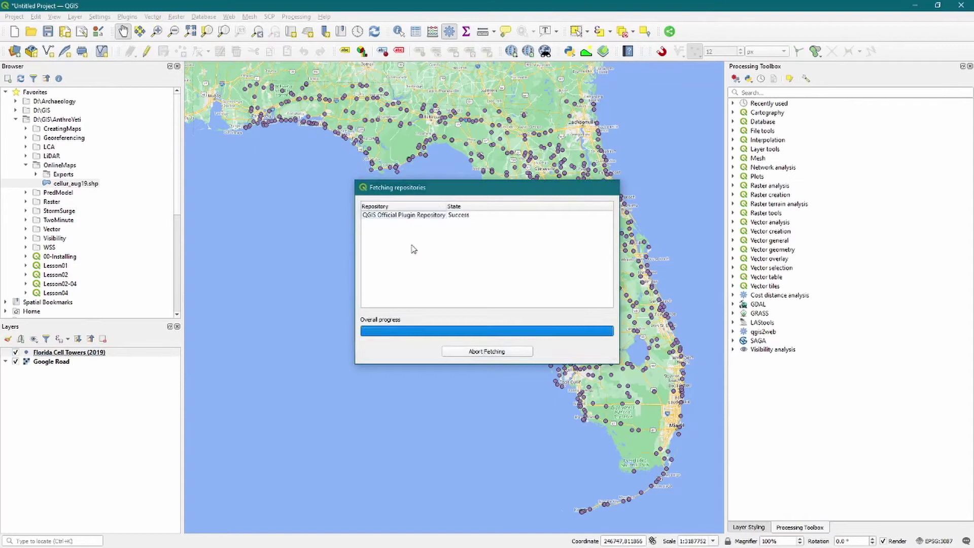
left_click(414, 243)
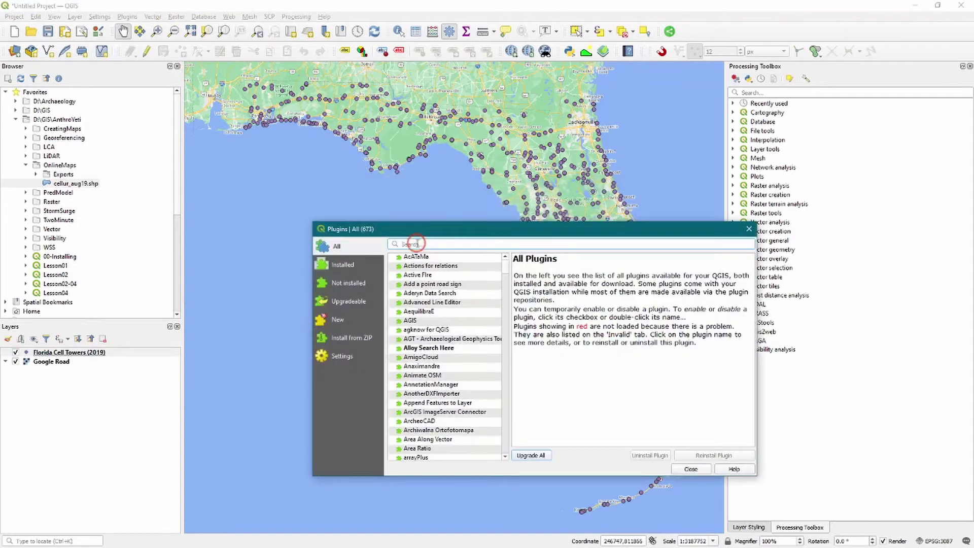
type("qgis2we")
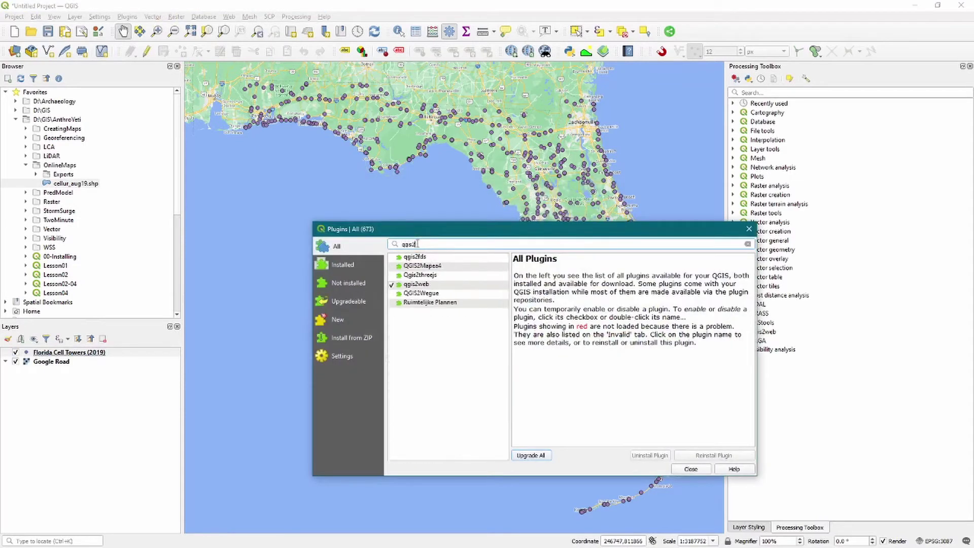
left_click(414, 259)
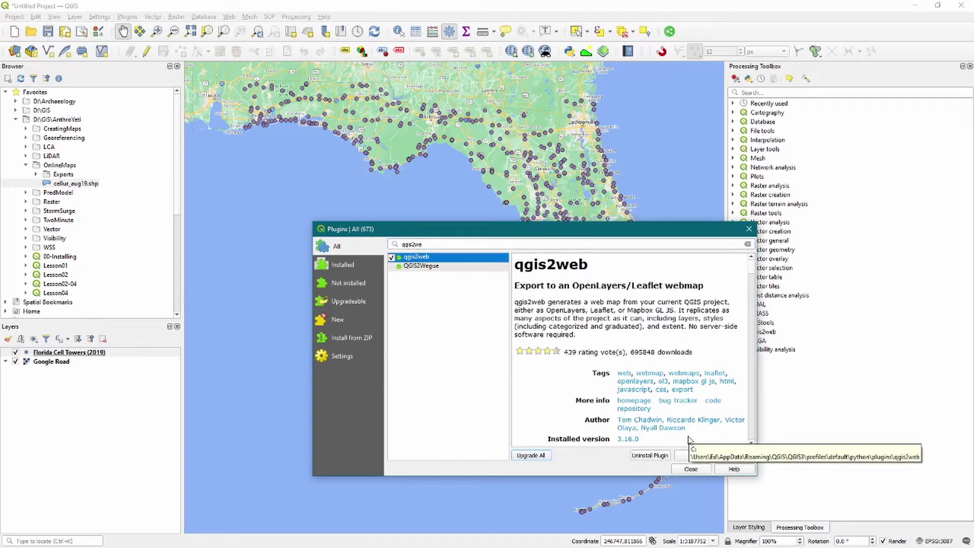
left_click(690, 469)
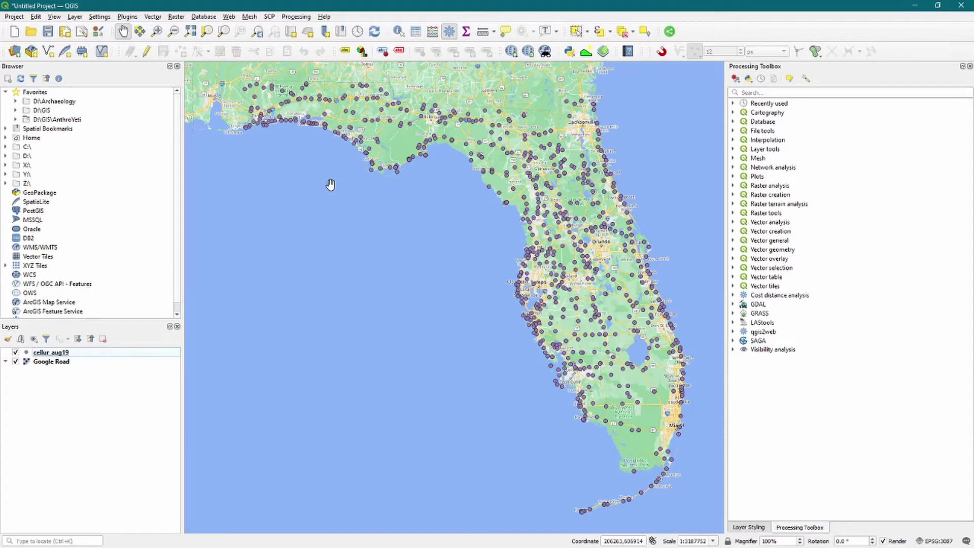
- Rename the cellur_aug19 layer to 'Cell Towers (2019)'
left_click(62, 353)
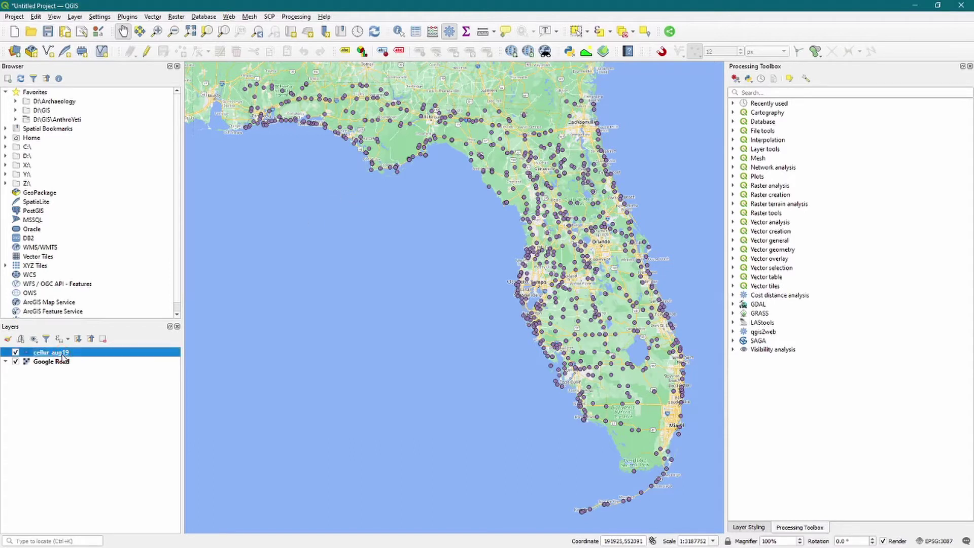
left_click(62, 353)
type("Ce")
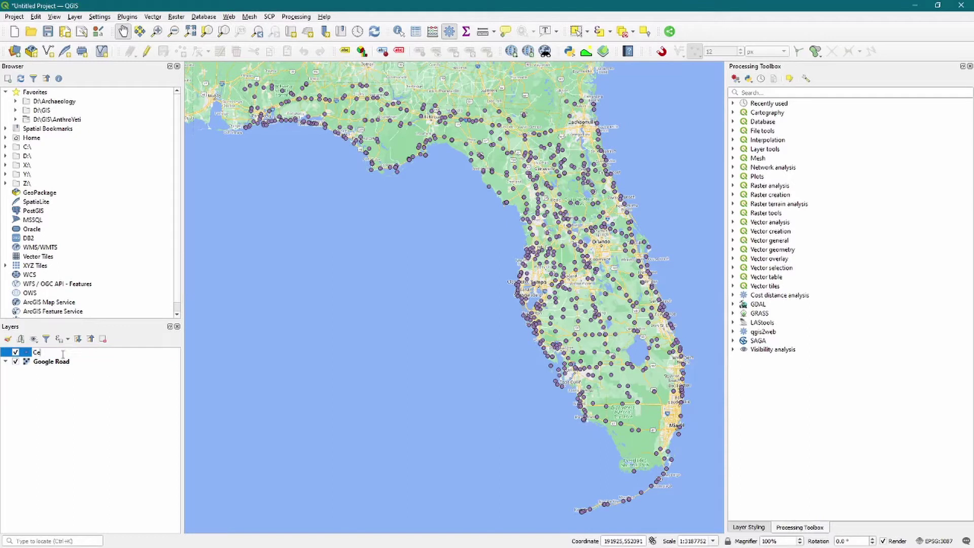
type("ll Towers (2019)")
key("Return")
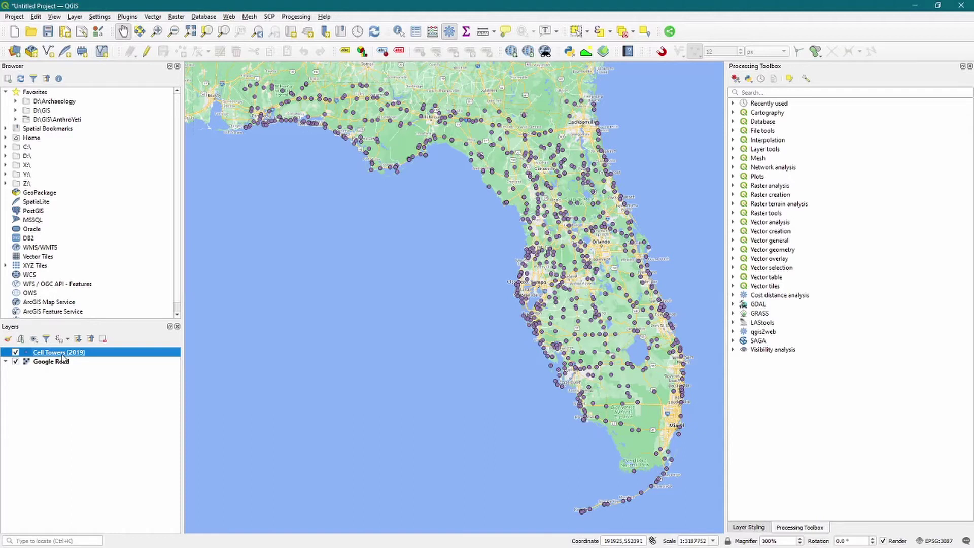
- Review the layer's 972-feature attribute table, then close it
right_click(60, 353)
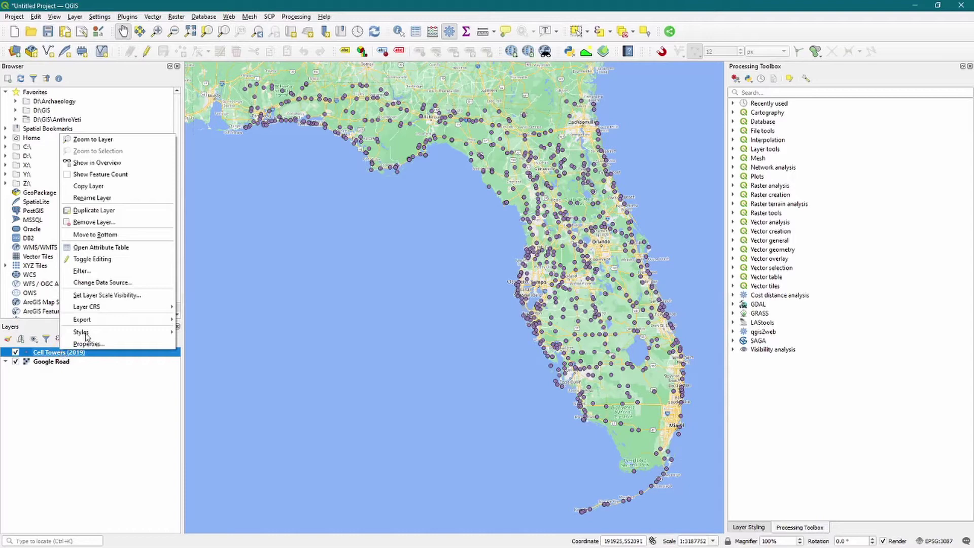
left_click(122, 248)
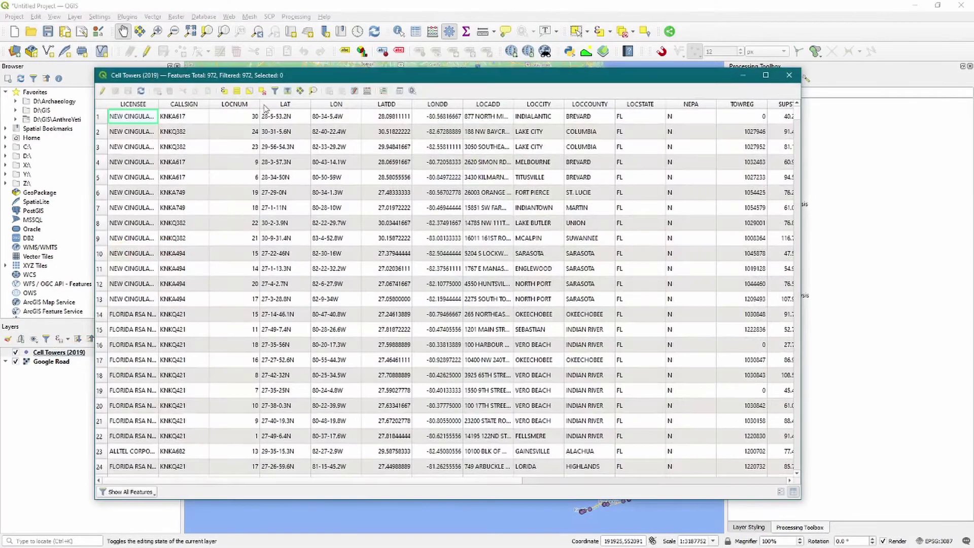
left_click_drag(261, 480, 217, 482)
left_click(789, 76)
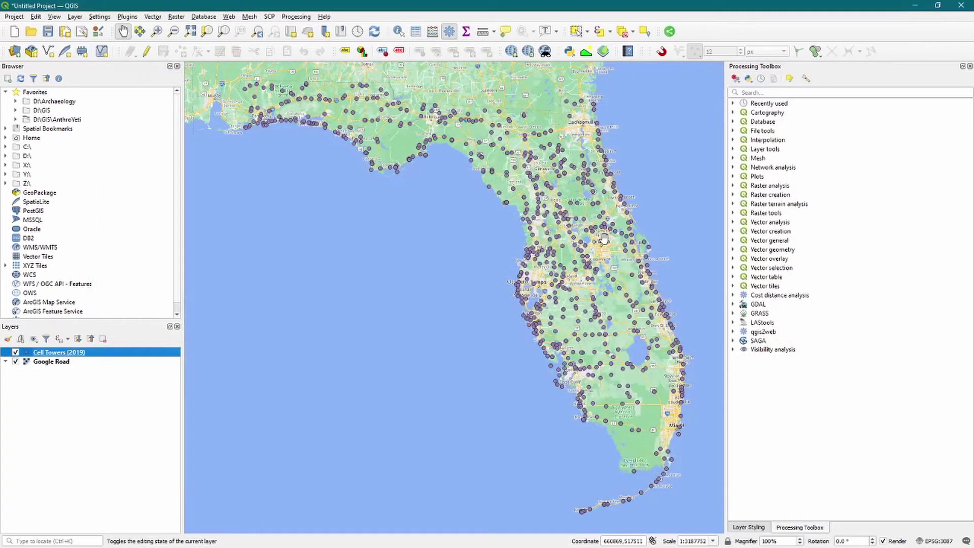
right_click(49, 354)
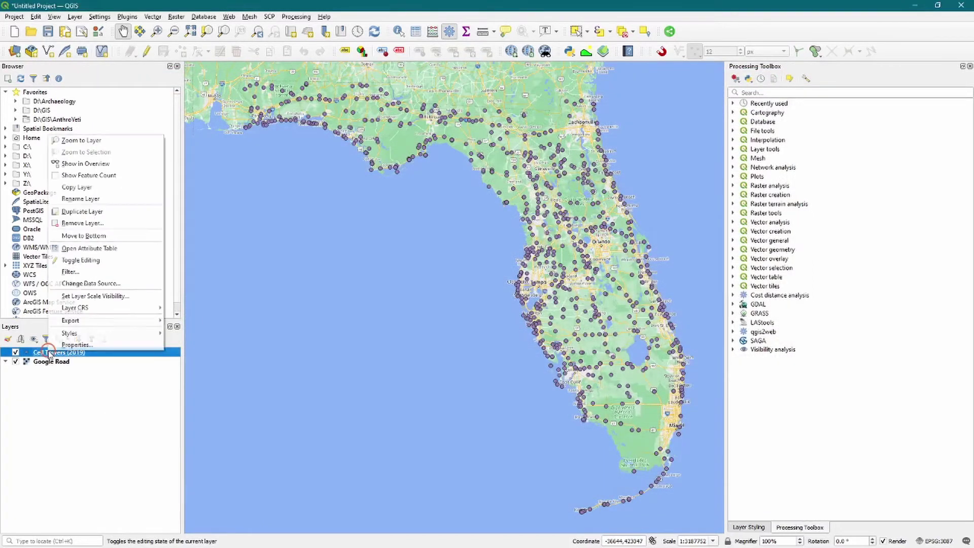
- In the layer's Attributes Form, set the LOCNUM field's widget type to Hidden
left_click(64, 351)
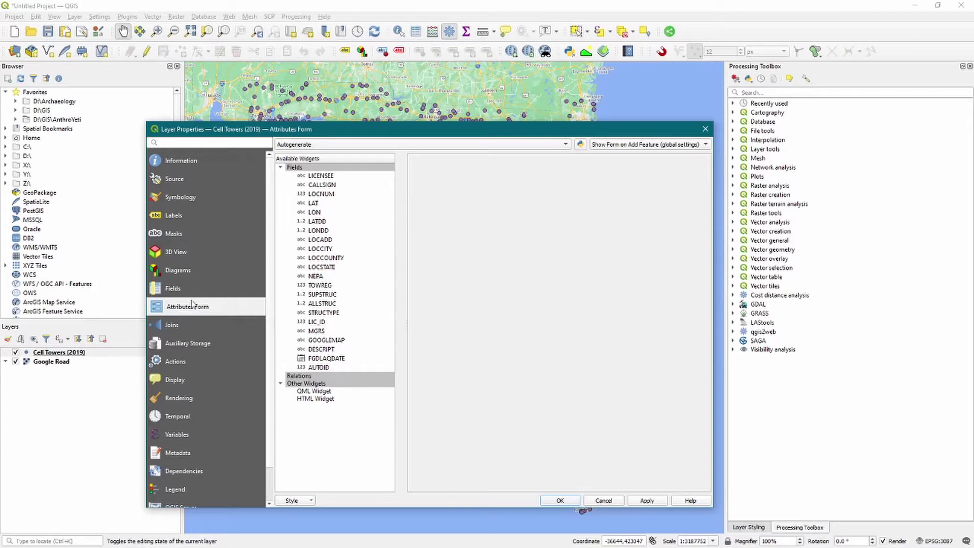
left_click(324, 175)
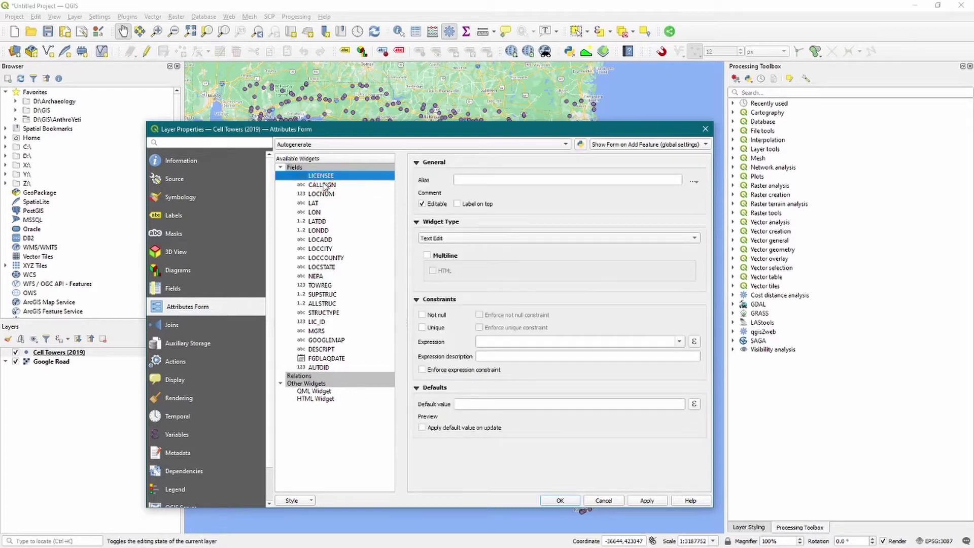
left_click(322, 184)
left_click(327, 193)
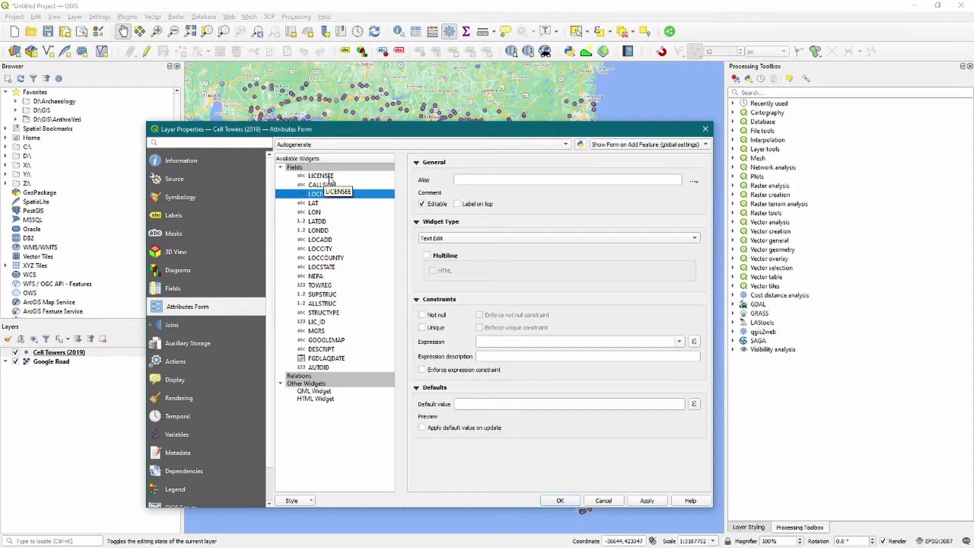
left_click(329, 176)
left_click(335, 185)
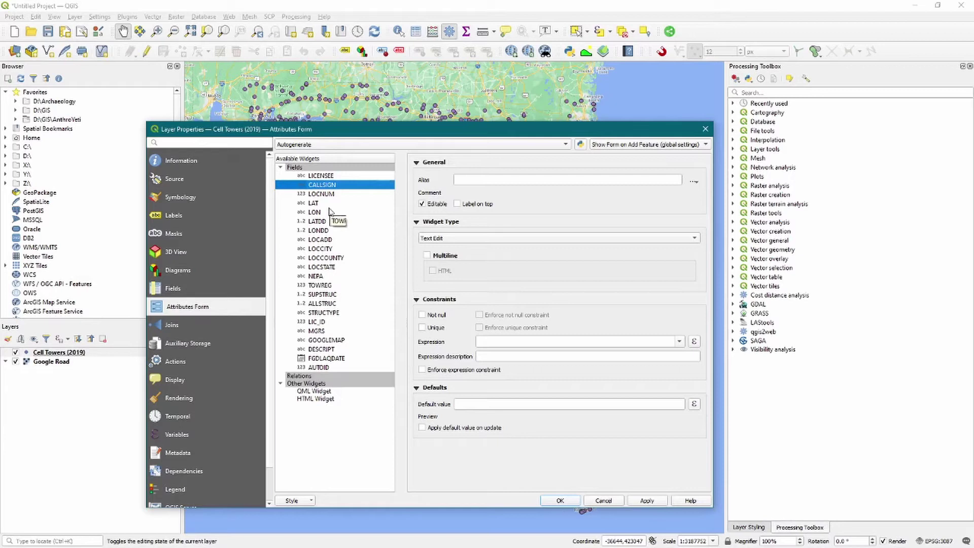
left_click(363, 194)
left_click(455, 242)
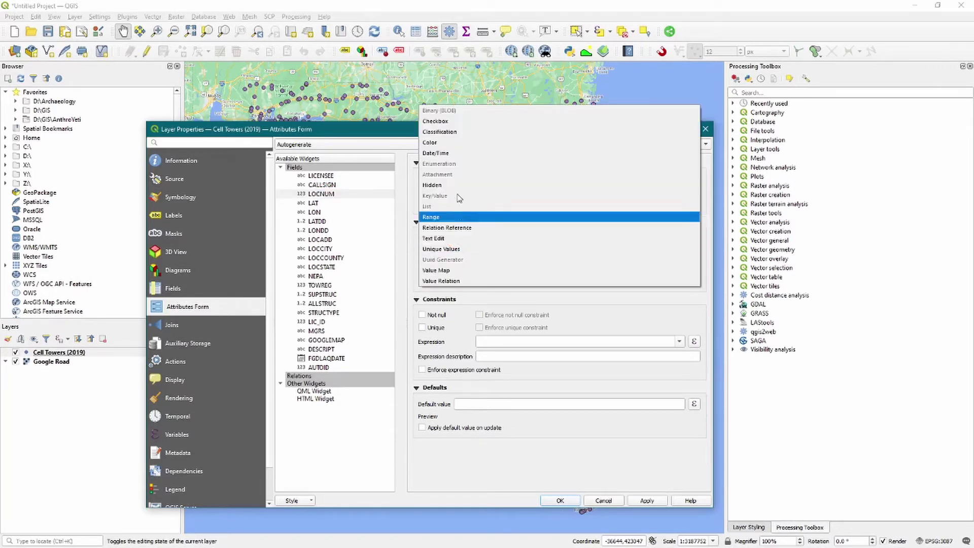
left_click(444, 185)
- Set the widget type to Hidden for LAT and the fields that follow it in the list
left_click(373, 203)
left_click(451, 242)
left_click(444, 185)
left_click(314, 212)
left_click(447, 242)
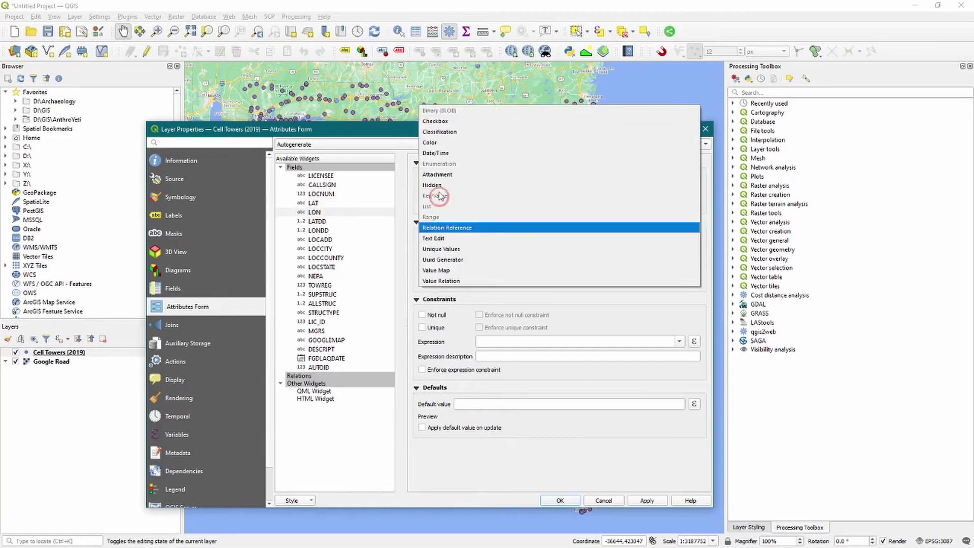
left_click(448, 211)
left_click(318, 230)
left_click(447, 242)
left_click(320, 239)
left_click(440, 245)
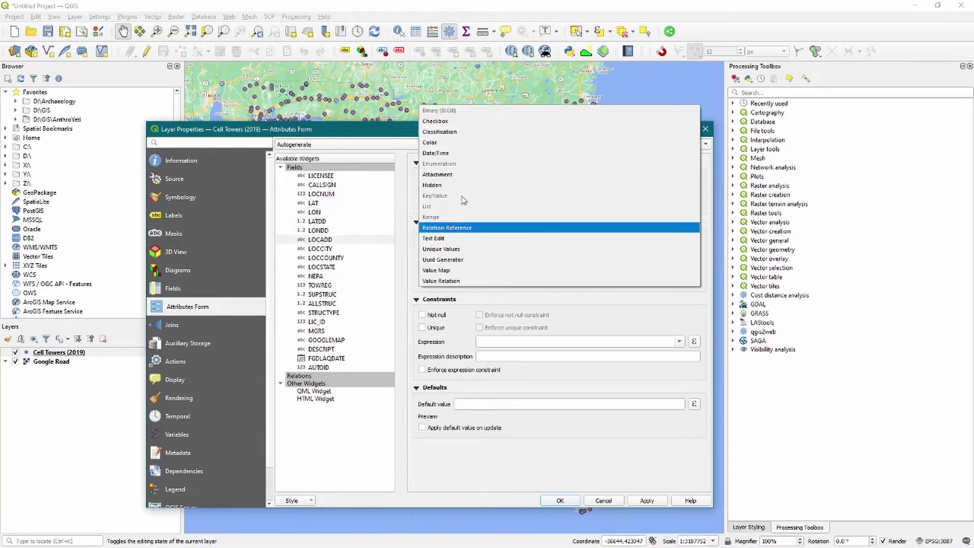
left_click(448, 211)
left_click(324, 248)
left_click(440, 238)
left_click(446, 217)
left_click(326, 267)
left_click(440, 238)
left_click(445, 218)
left_click(315, 276)
left_click(440, 238)
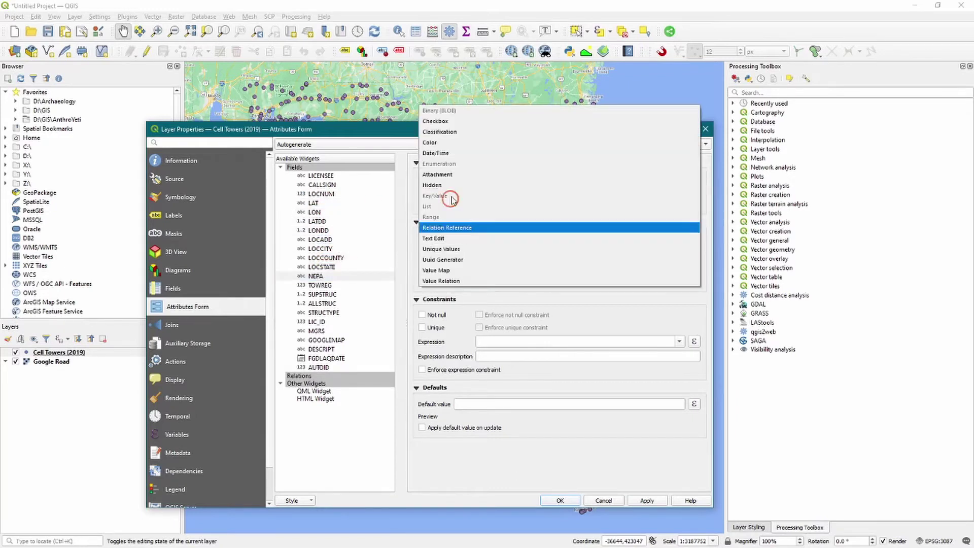
left_click(445, 217)
left_click(319, 285)
left_click(440, 238)
left_click(445, 217)
left_click(322, 294)
left_click(450, 185)
left_click(323, 312)
left_click(441, 239)
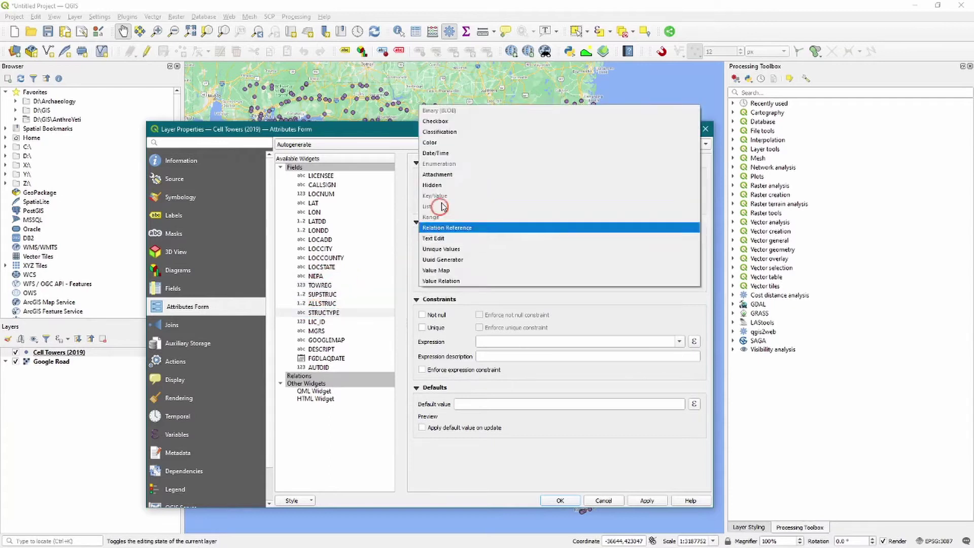
left_click(446, 217)
left_click(315, 322)
left_click(441, 239)
left_click(445, 218)
left_click(327, 340)
left_click(441, 239)
left_click(445, 217)
left_click(326, 358)
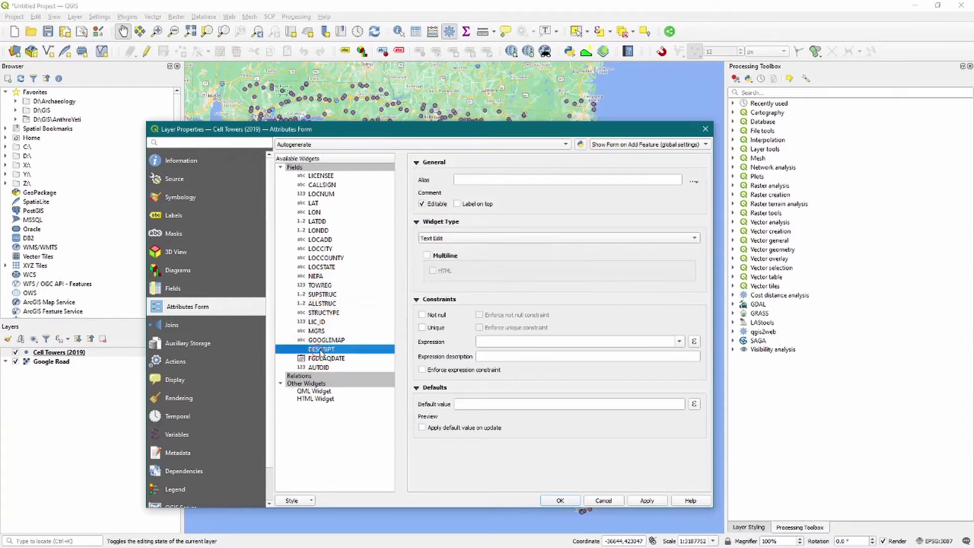
left_click(441, 239)
left_click(446, 217)
left_click(318, 367)
left_click(441, 239)
left_click(449, 243)
left_click(445, 217)
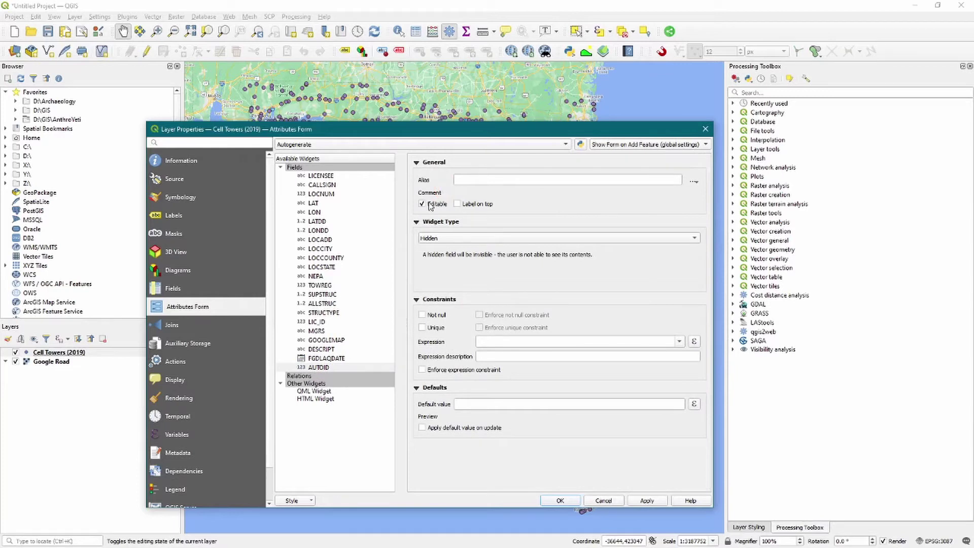
- Check the fields from LICENSEE down to TOWREG, then apply and close Layer Properties
left_click(326, 177)
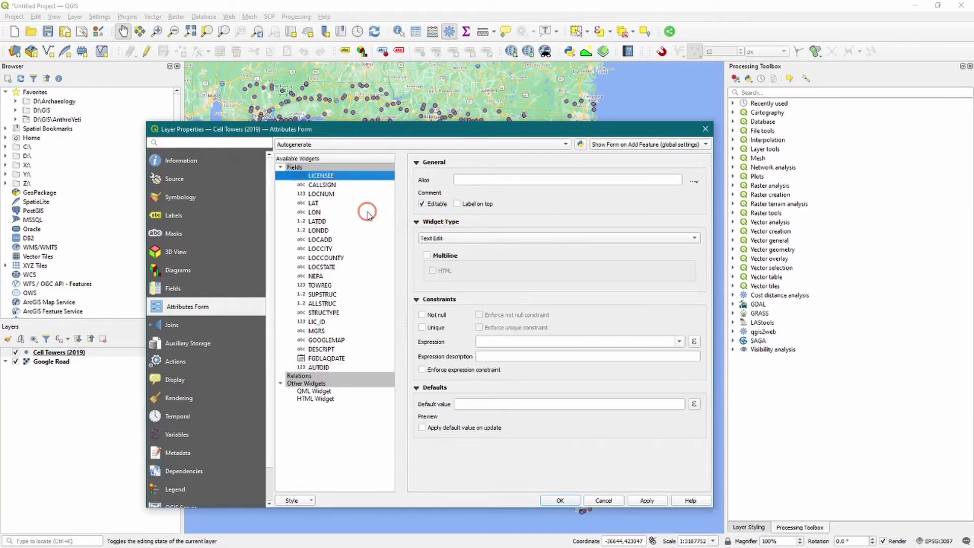
key("Down")
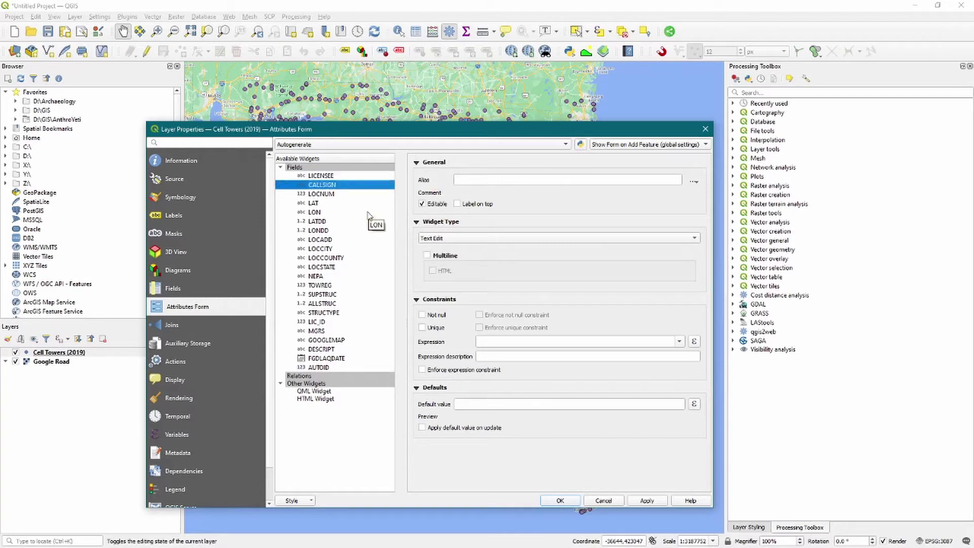
key("Down")
key("Down")
key("Down")
key("Down")
key("Down")
key("Down")
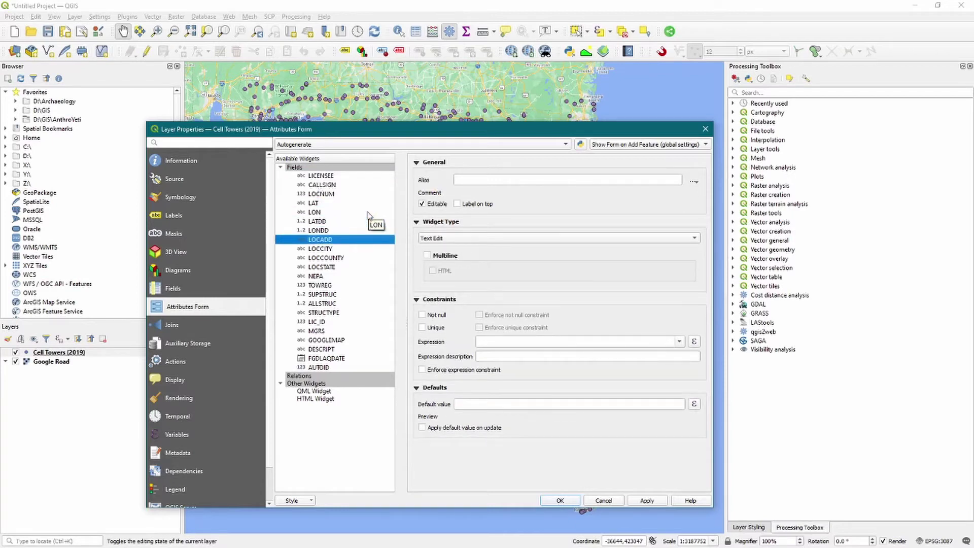
key("Down")
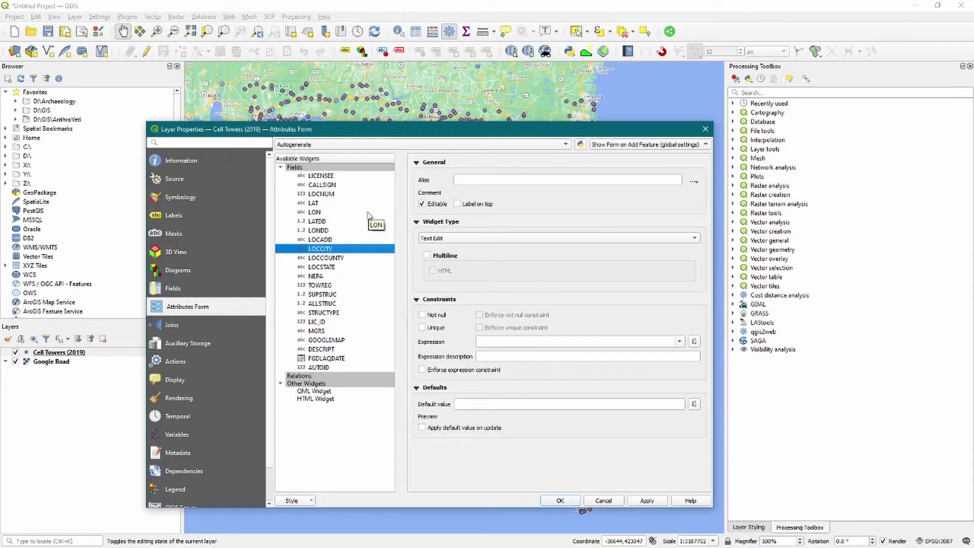
key("Down")
key("Down")
key("Down")
key("Down")
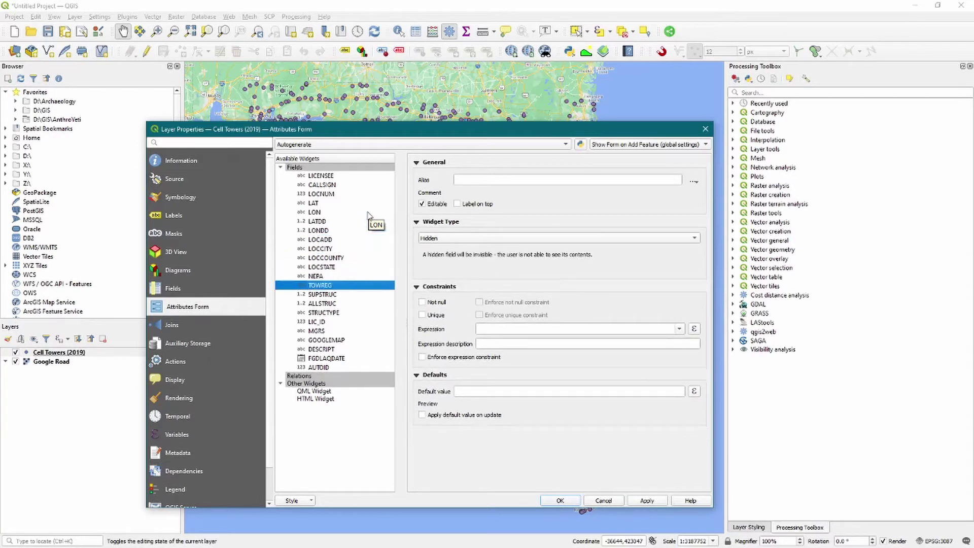
left_click(648, 501)
left_click(560, 500)
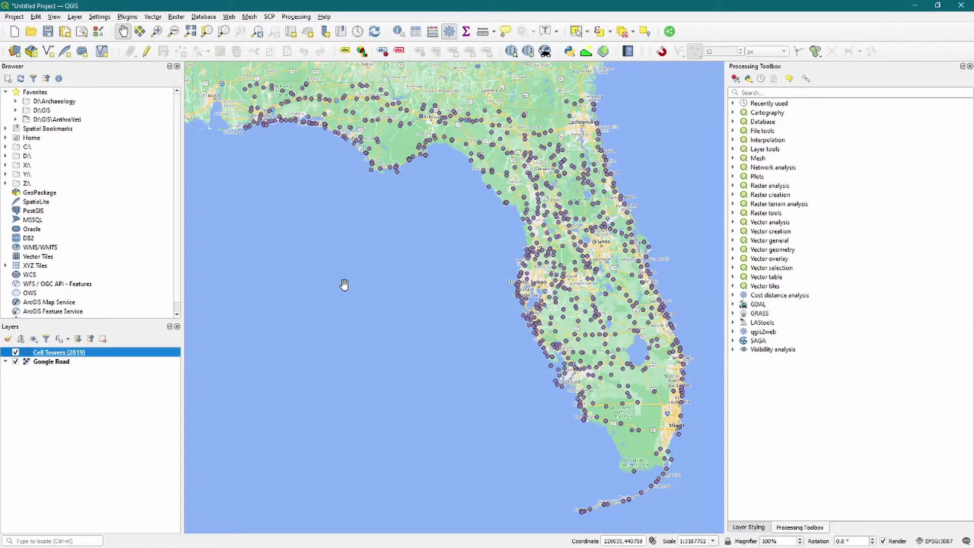
- Open the qgis2web export window and choose Leaflet as the map library
left_click(229, 17)
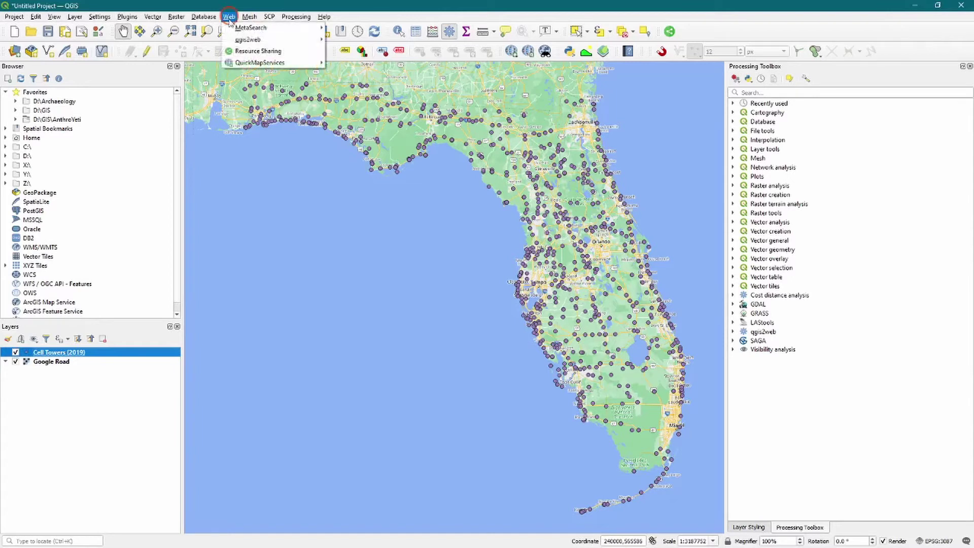
mouse_move(238, 40)
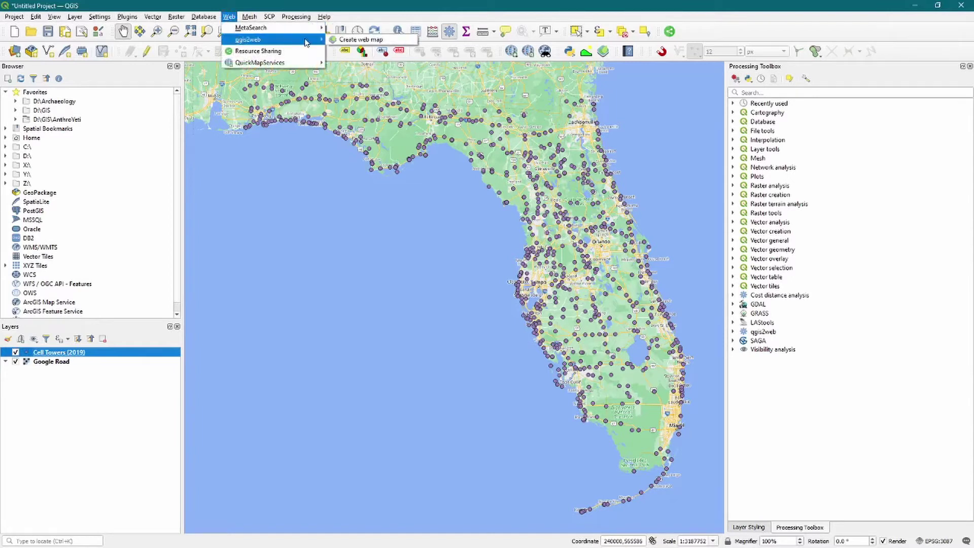
left_click(352, 40)
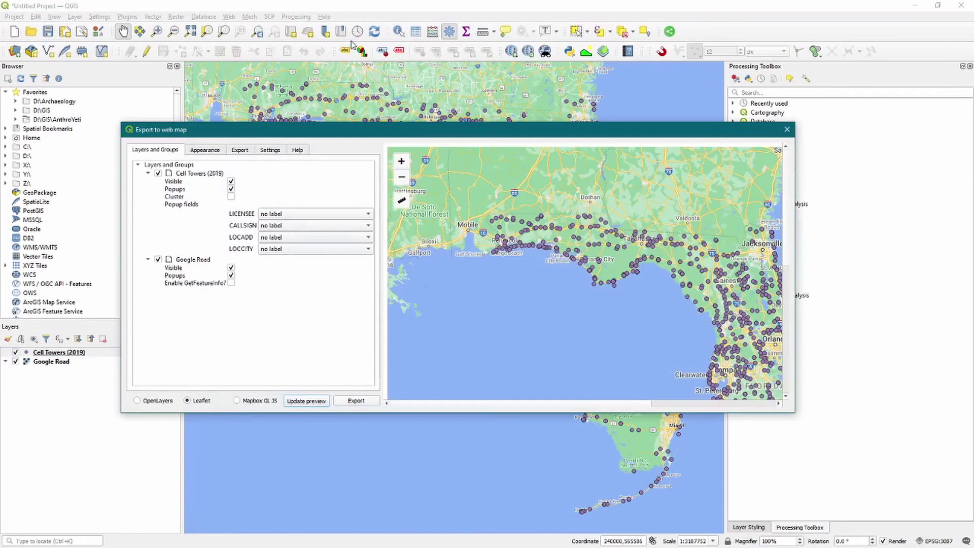
left_click(205, 150)
left_click(159, 151)
left_click(200, 401)
left_click(153, 401)
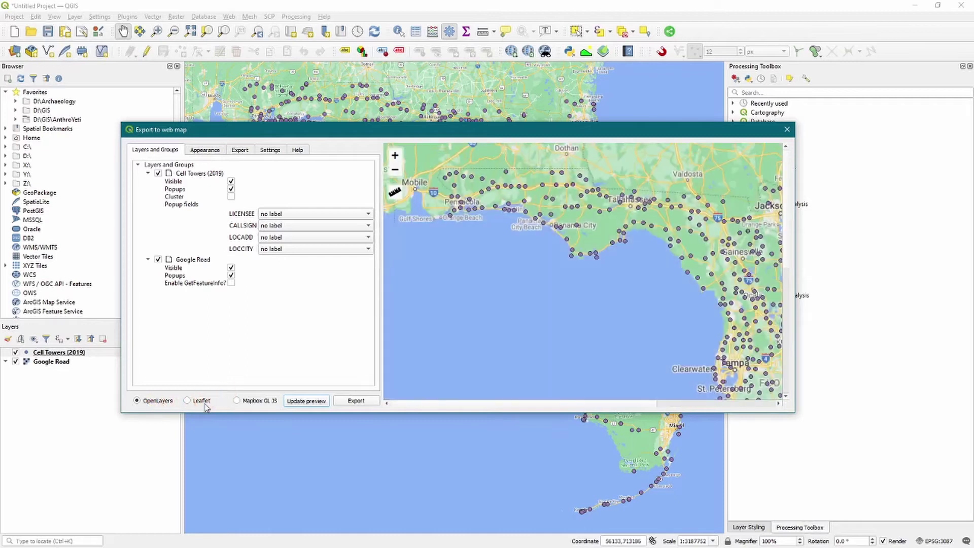
left_click(206, 405)
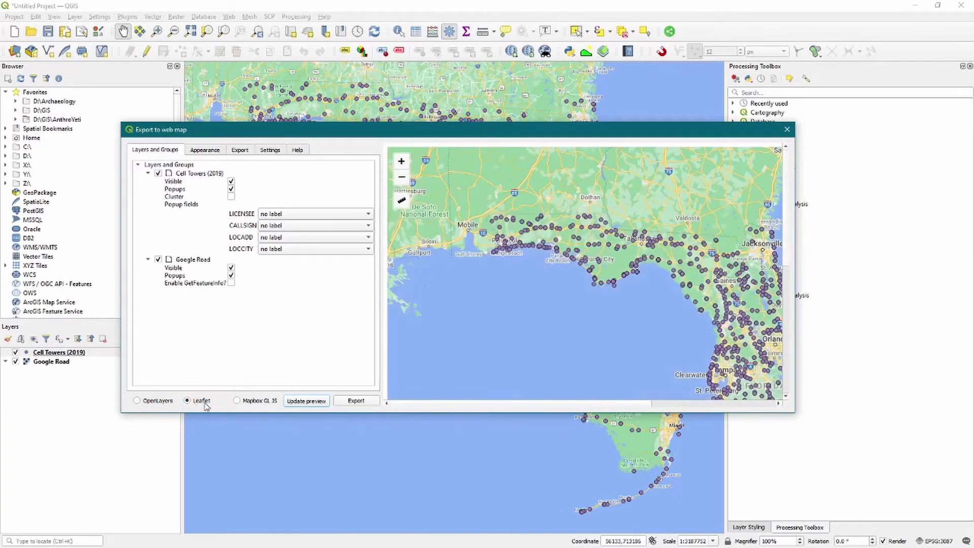
- Turn off Google Road popups and try tower clustering, leaving clustering off
left_click(231, 275)
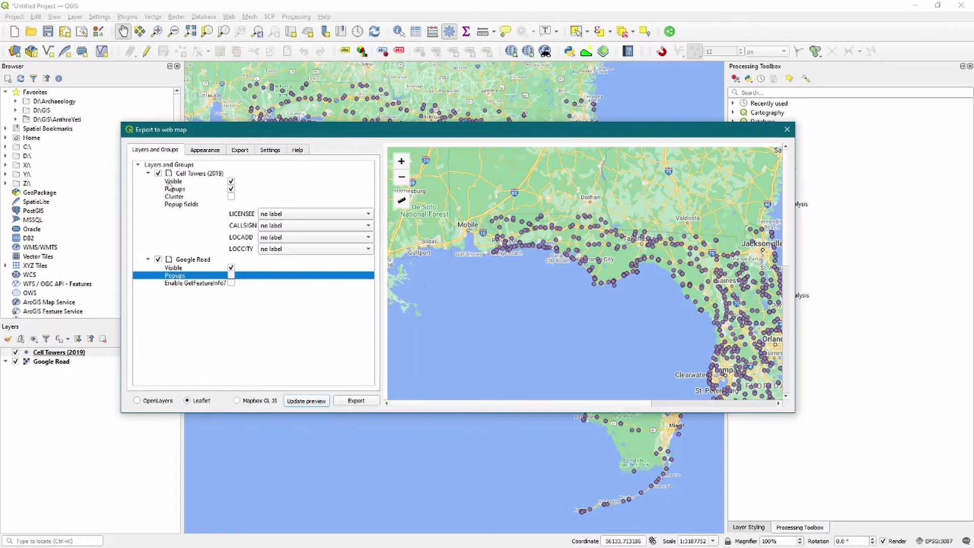
left_click(230, 197)
left_click(307, 400)
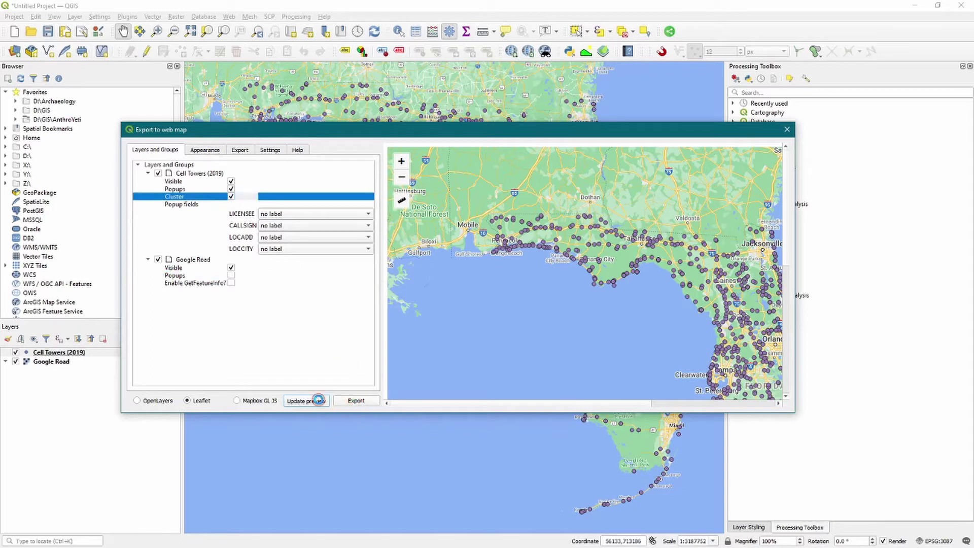
scroll(626, 282, "up", 2)
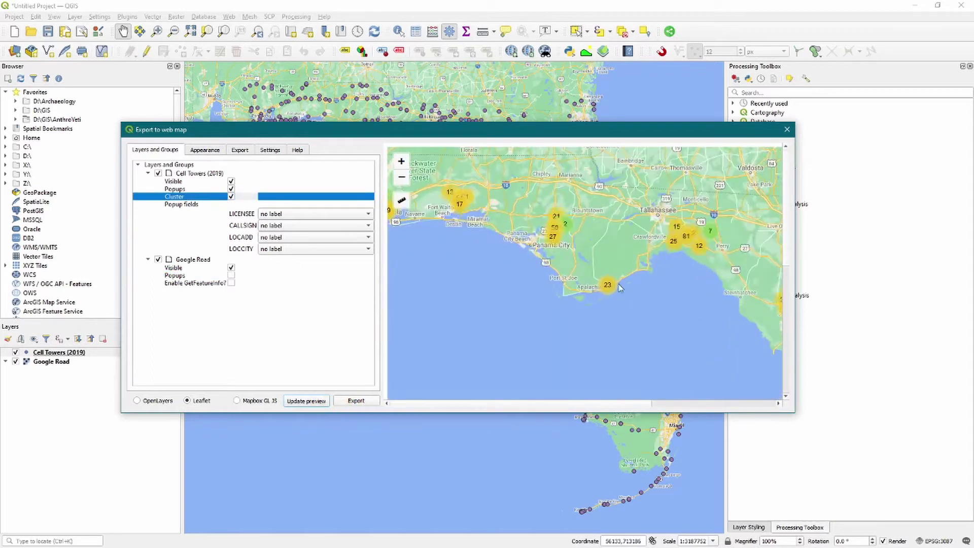
scroll(603, 286, "up", 3)
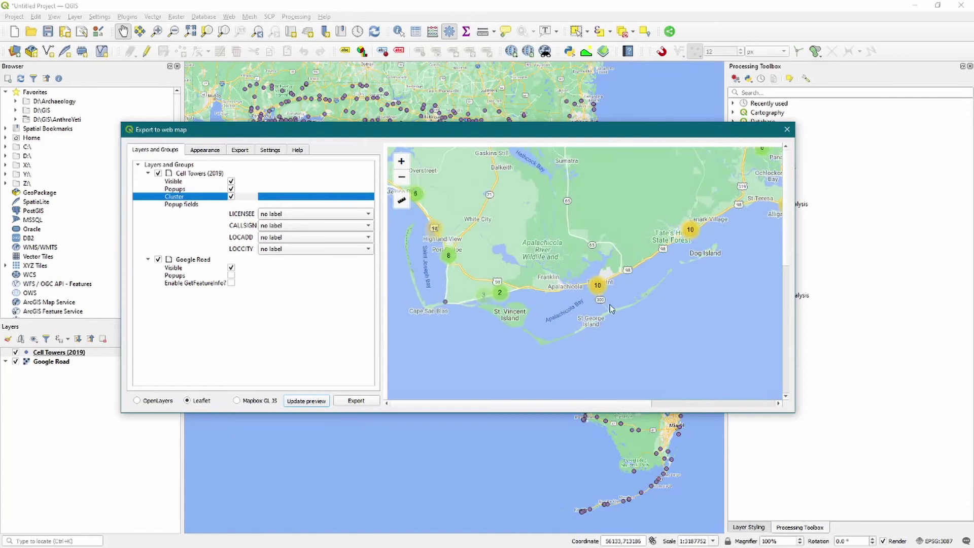
scroll(598, 271, "up", 4)
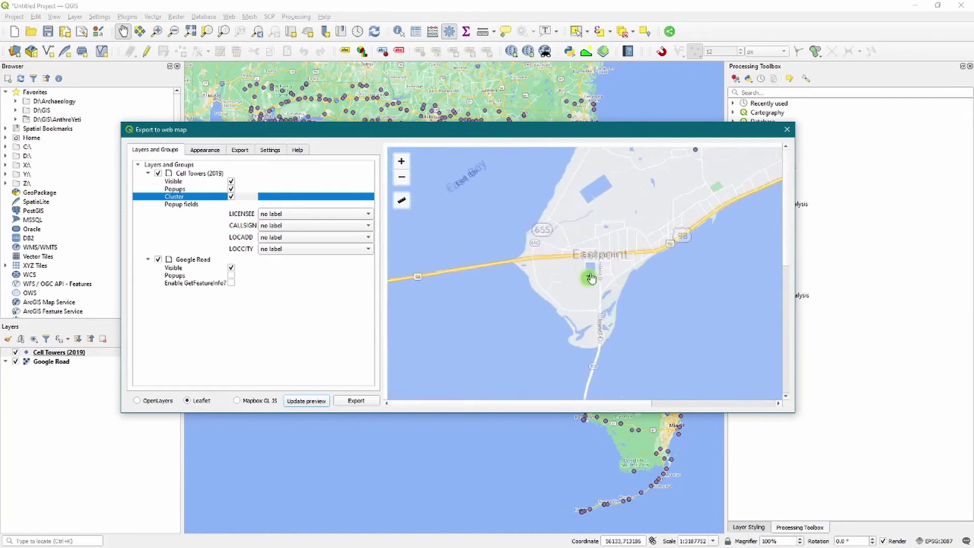
scroll(584, 294, "up", 3)
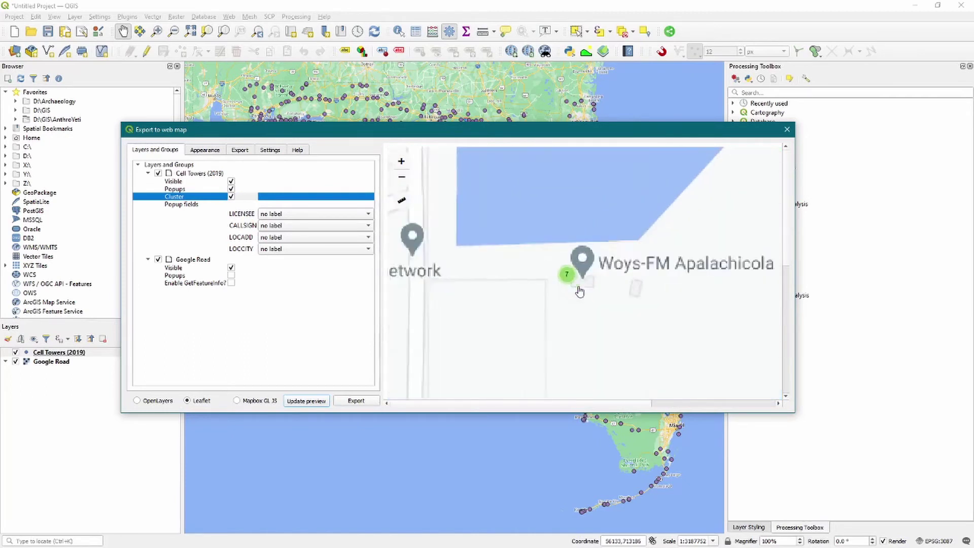
scroll(580, 289, "down", 6)
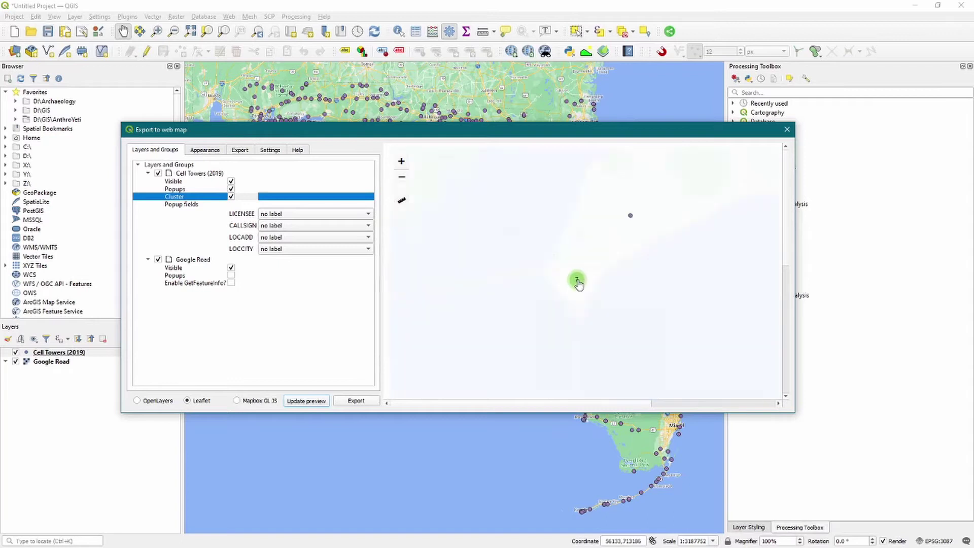
scroll(604, 303, "down", 1)
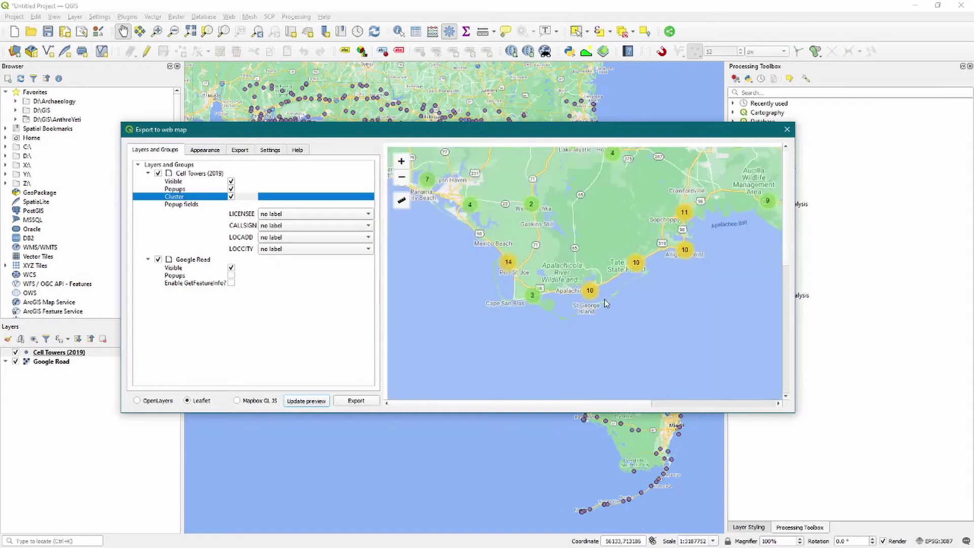
left_click(231, 196)
left_click(311, 401)
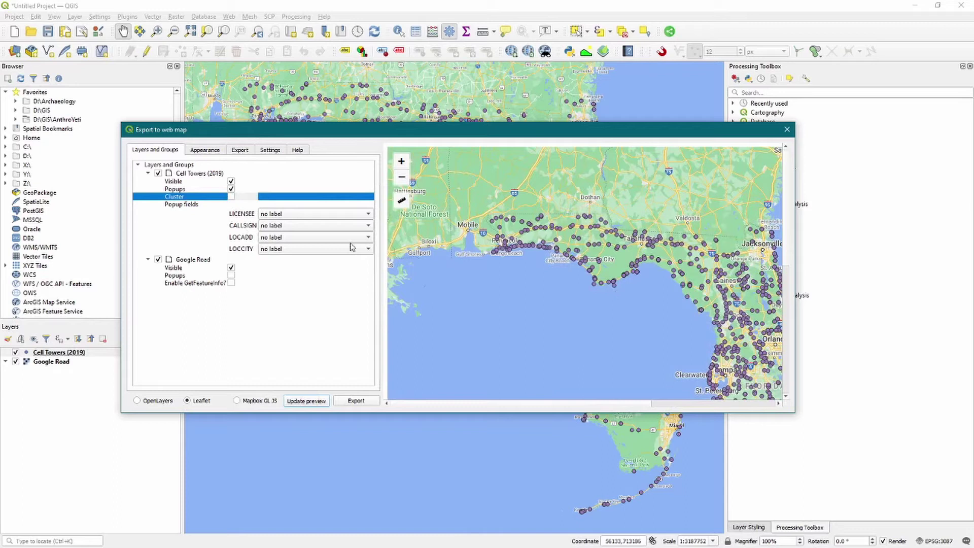
- Set LICENSEE, CALLSIGN, LOCADD and LOCCITY popups to inline labels and preview a tower popup
left_click(287, 216)
left_click(290, 225)
left_click(297, 226)
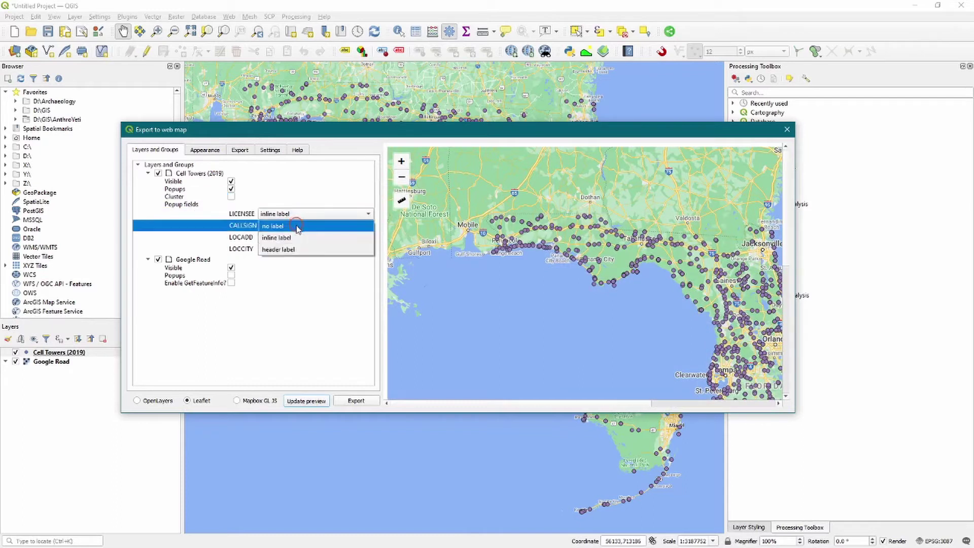
left_click(297, 236)
left_click(298, 238)
left_click(298, 250)
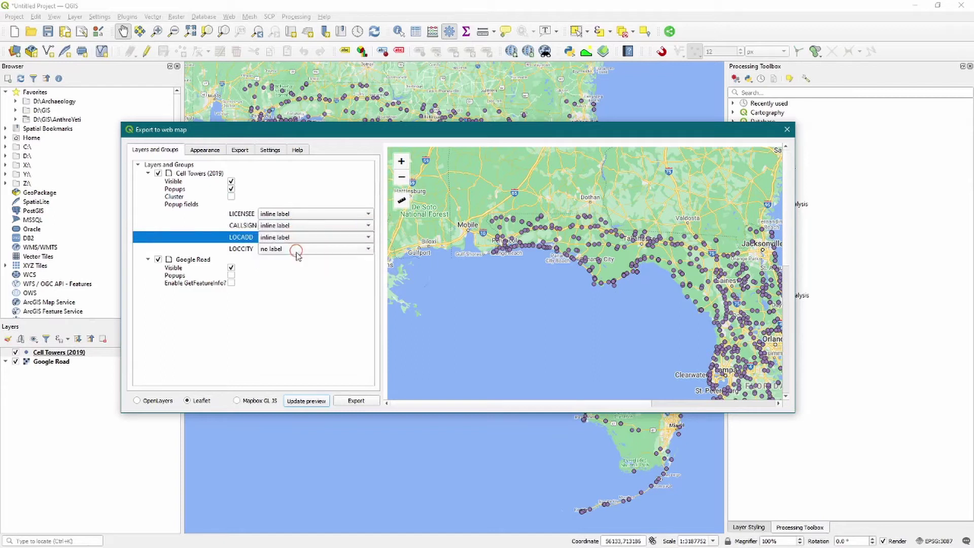
left_click(297, 250)
left_click(297, 259)
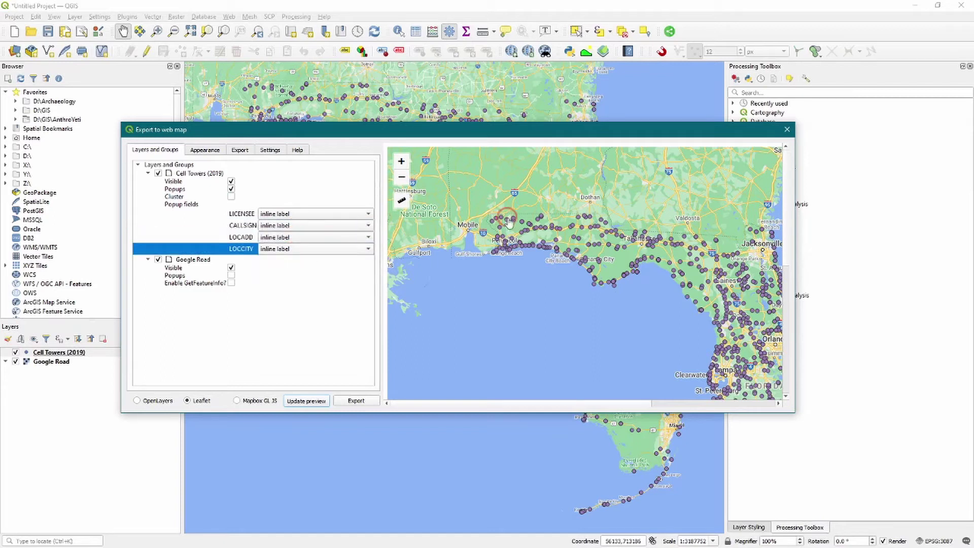
left_click(495, 209)
left_click(524, 223)
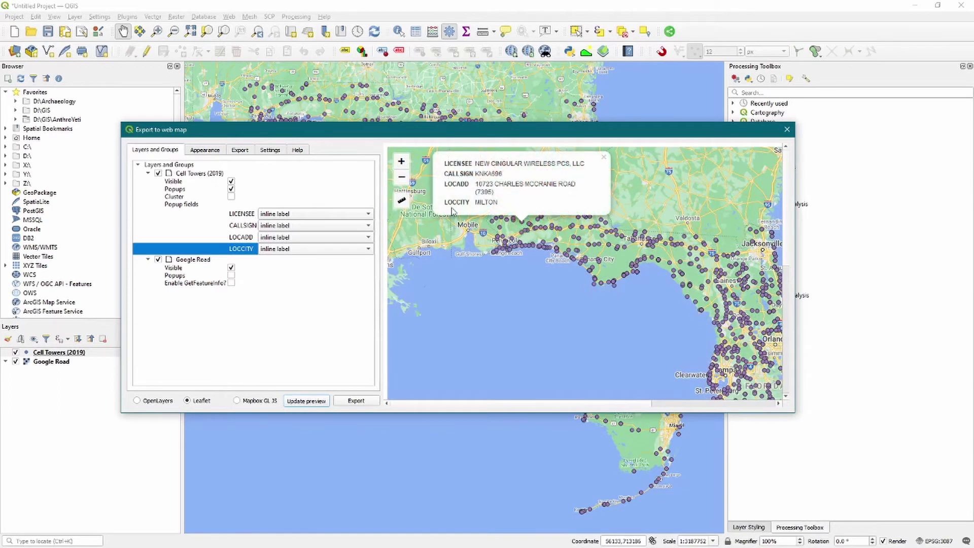
- On the Appearance settings, keep layer search at None and set the measure tool to Imperial
left_click(604, 156)
left_click(206, 150)
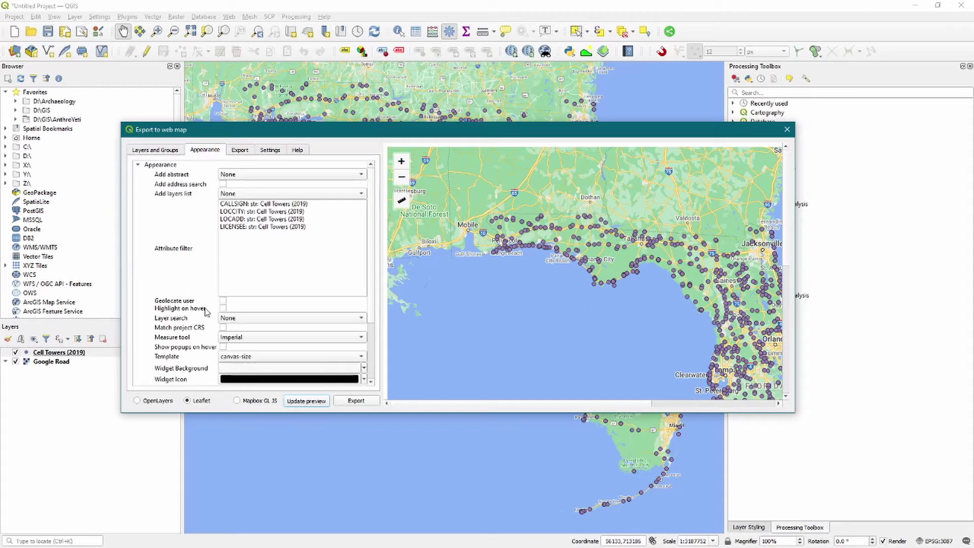
left_click(259, 318)
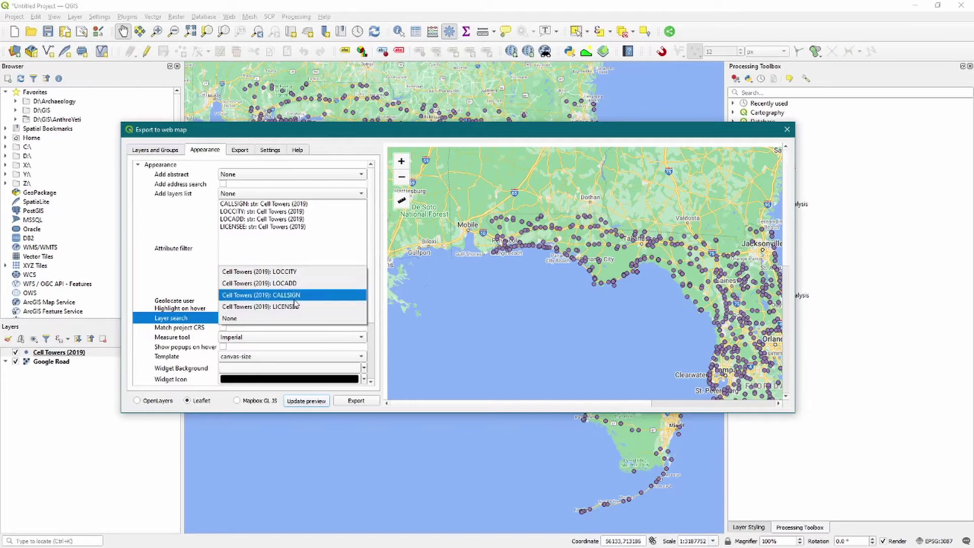
left_click(142, 322)
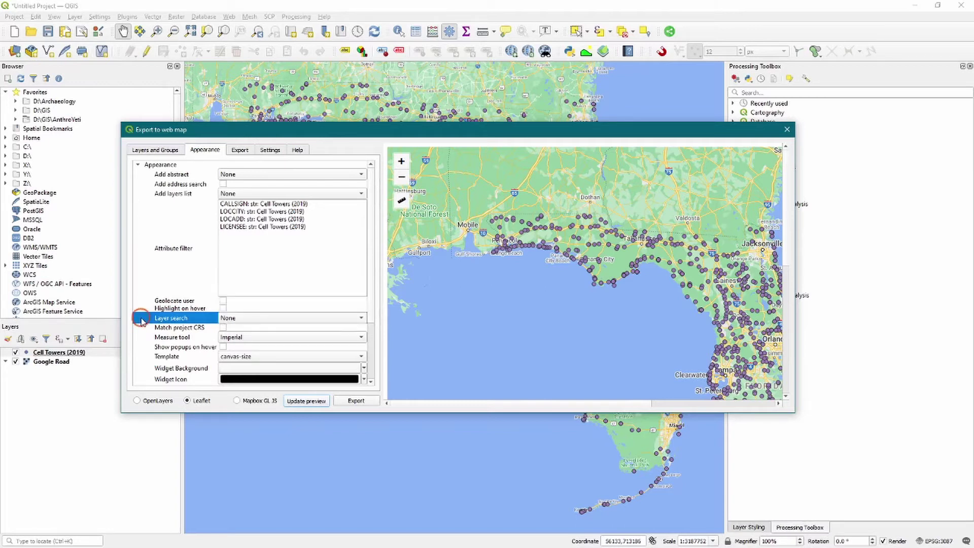
left_click(240, 337)
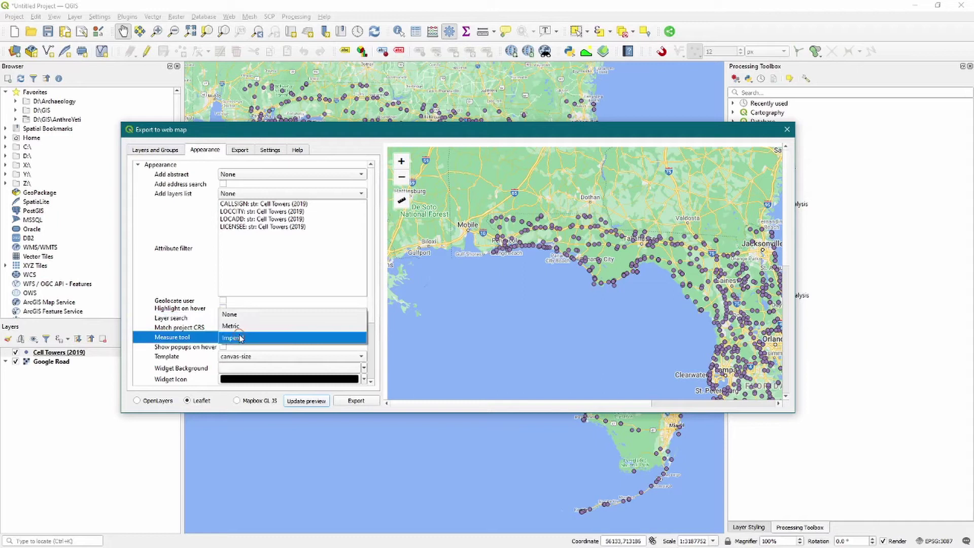
left_click(266, 339)
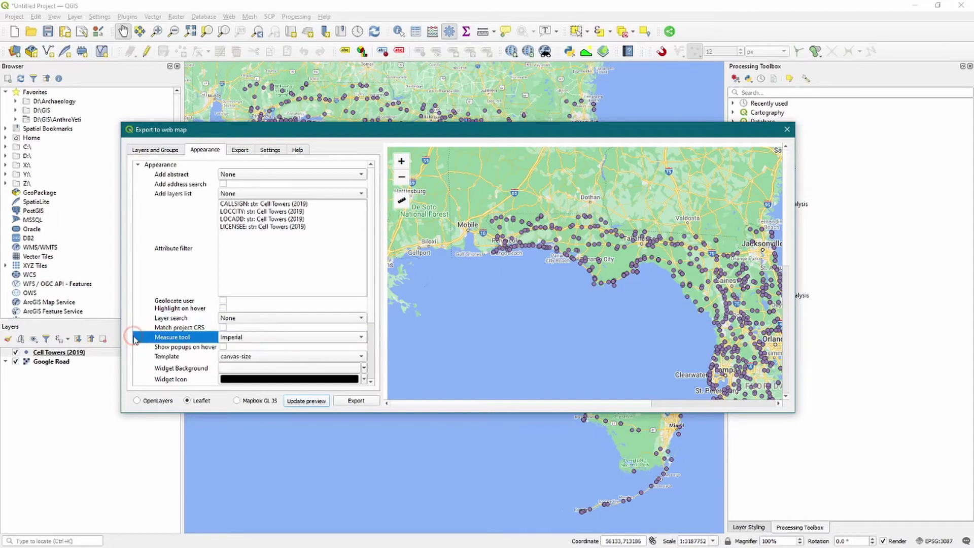
left_click(306, 402)
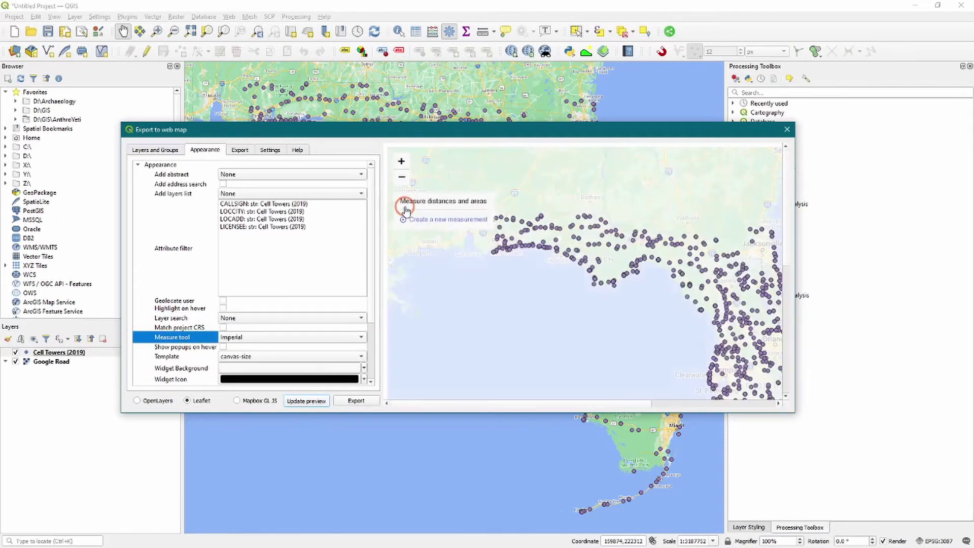
- Enable hover popups, use the full-screen template and fit the extent to the layers
mouse_move(401, 201)
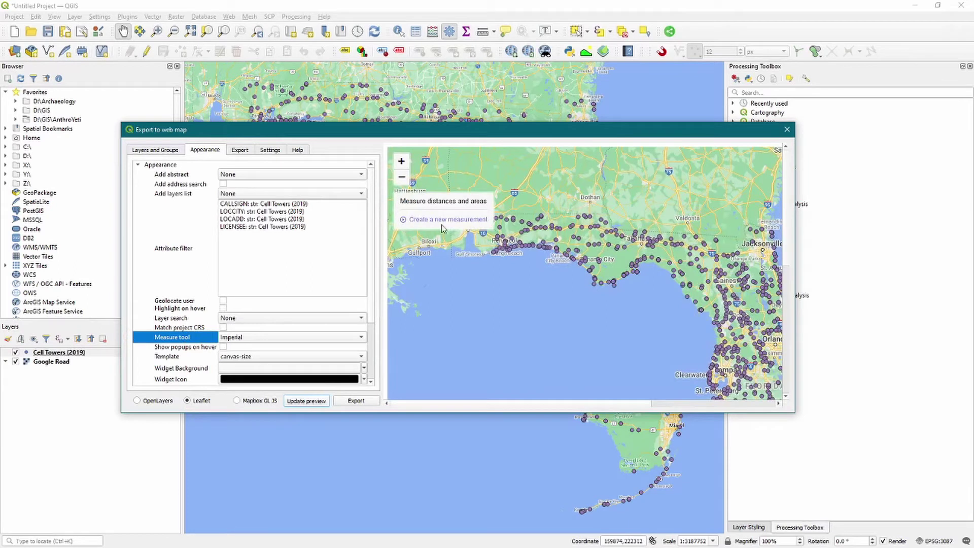
left_click(223, 348)
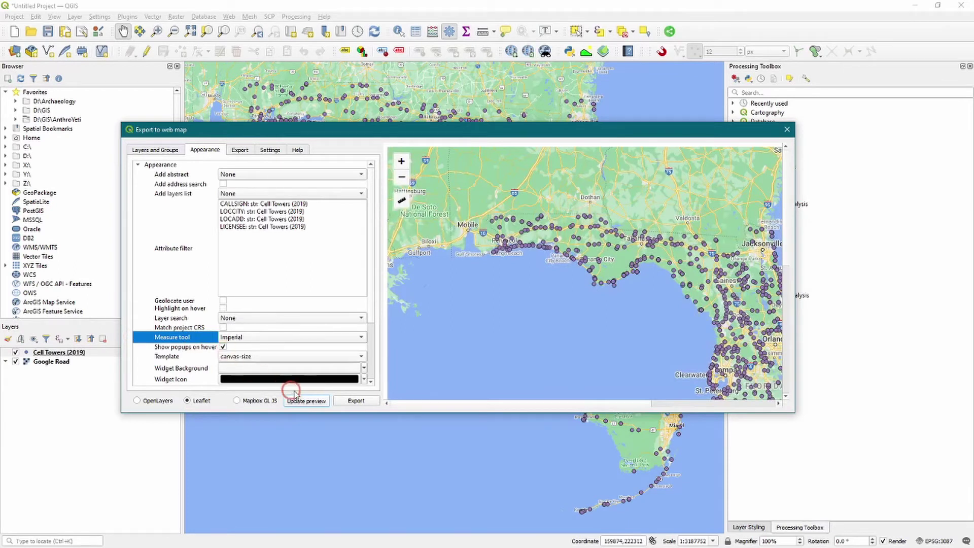
left_click(309, 401)
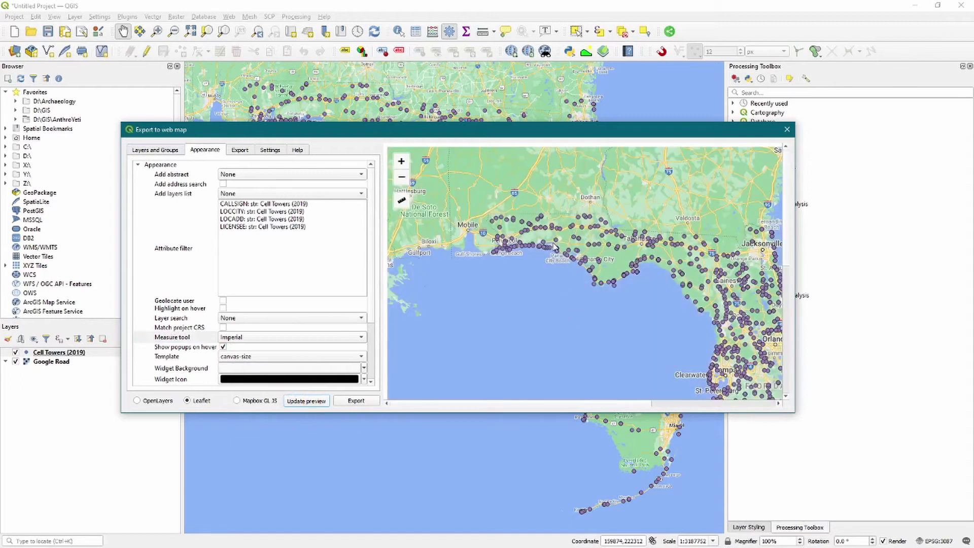
mouse_move(557, 236)
left_click(256, 358)
left_click(256, 350)
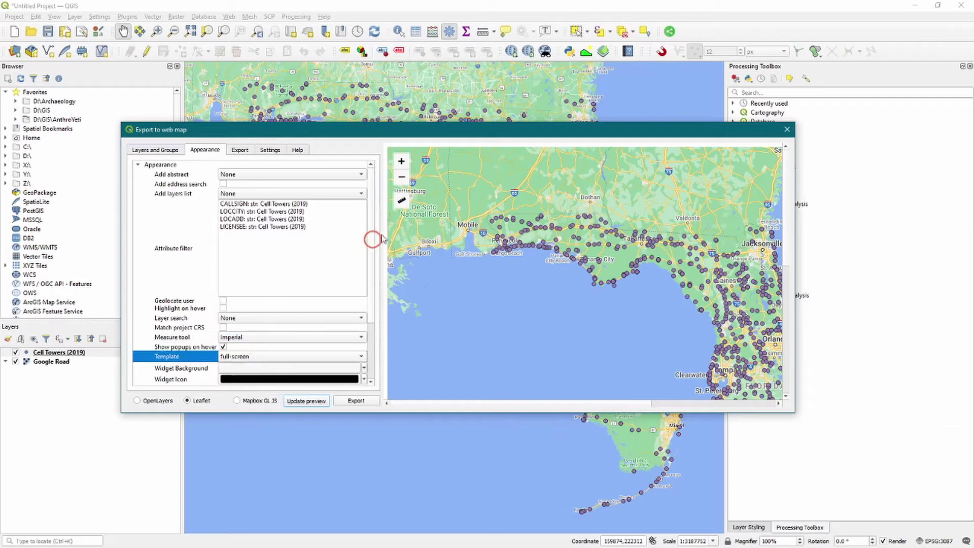
scroll(376, 279, "down", 5)
left_click(330, 355)
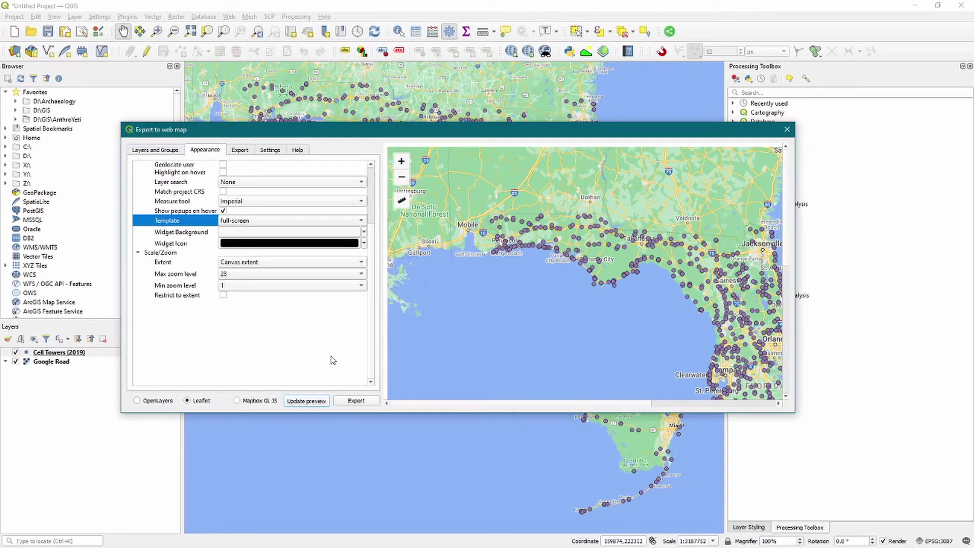
left_click(249, 263)
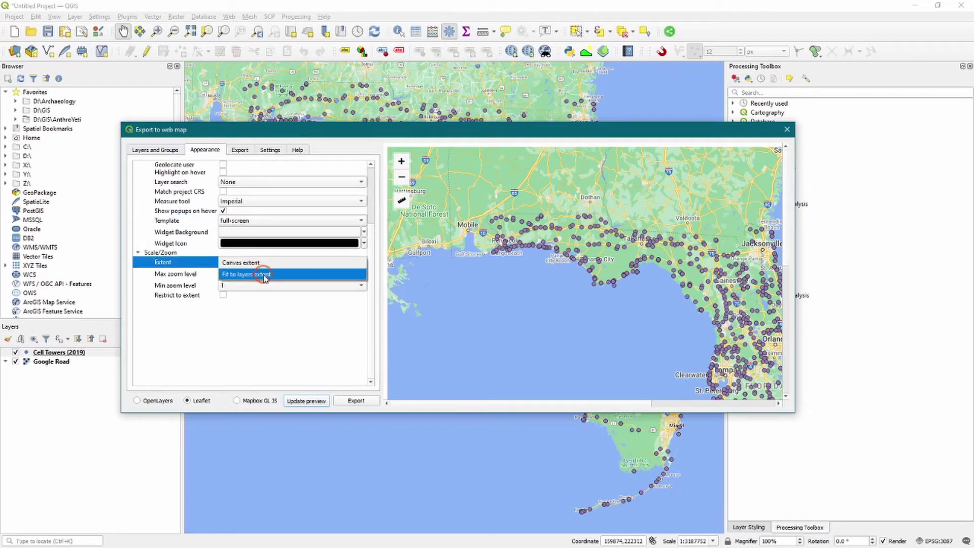
left_click(265, 274)
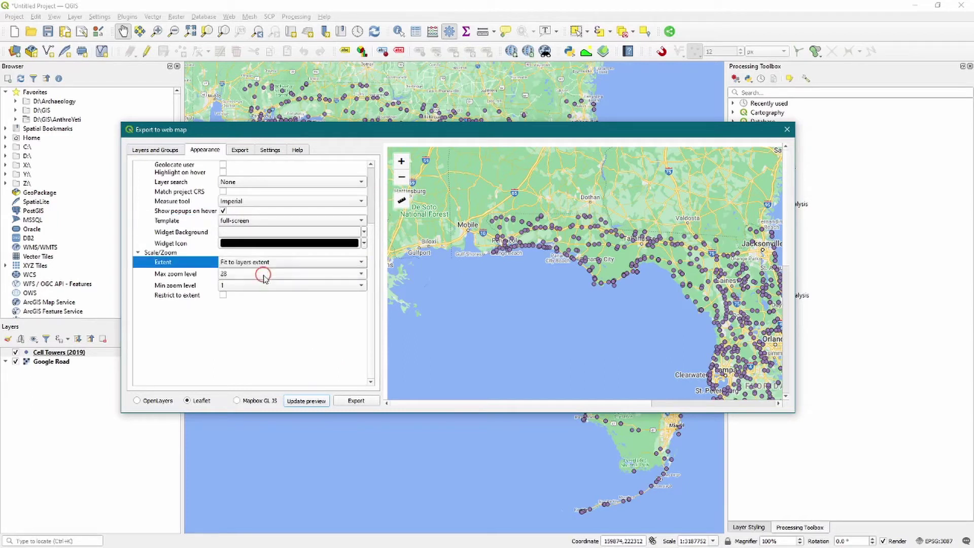
left_click(308, 402)
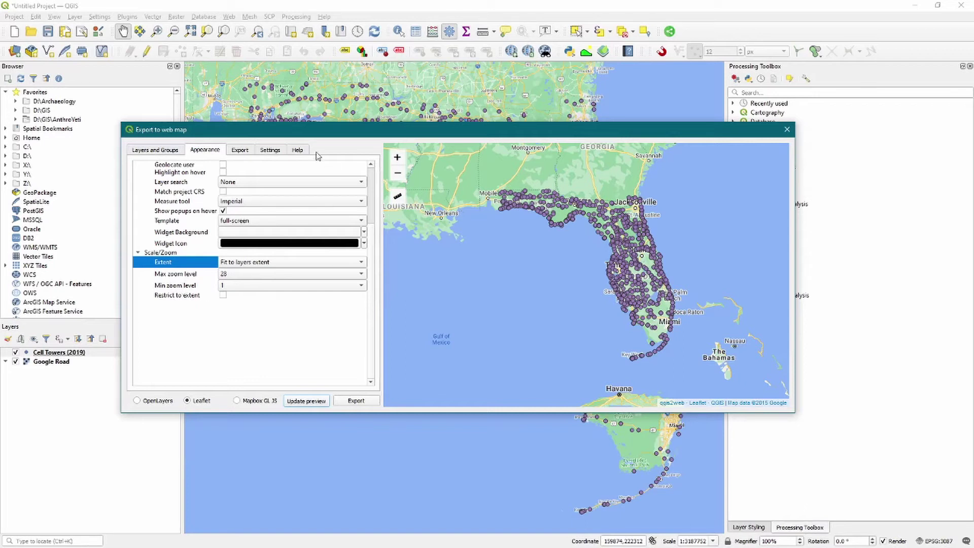
- Set the web map's export folder and refresh the preview of Cell Towers (2019)
left_click(244, 151)
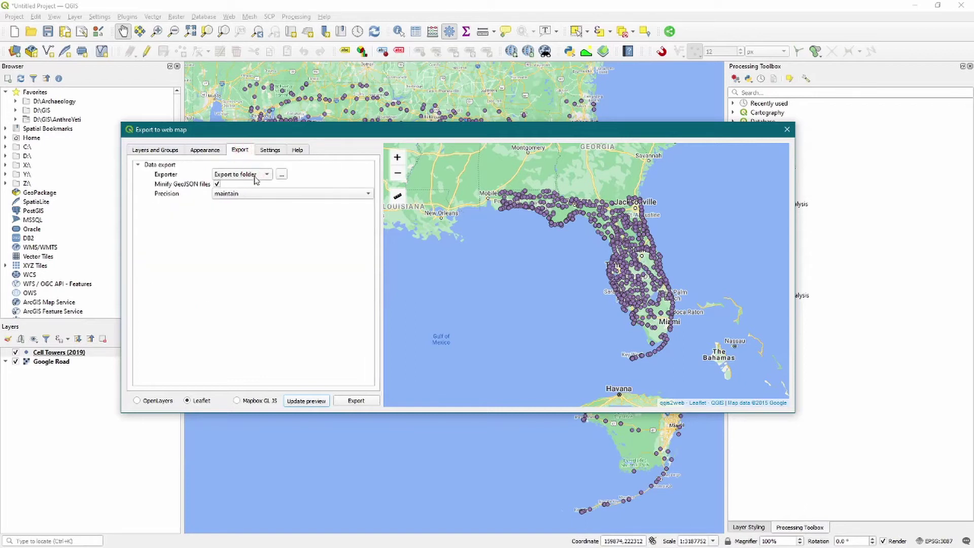
left_click(281, 176)
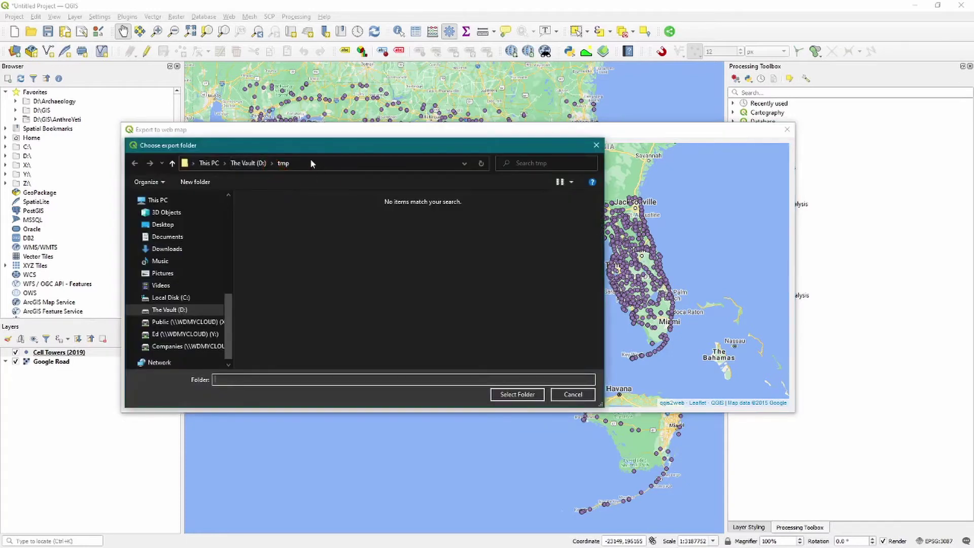
left_click(294, 164)
left_click(523, 395)
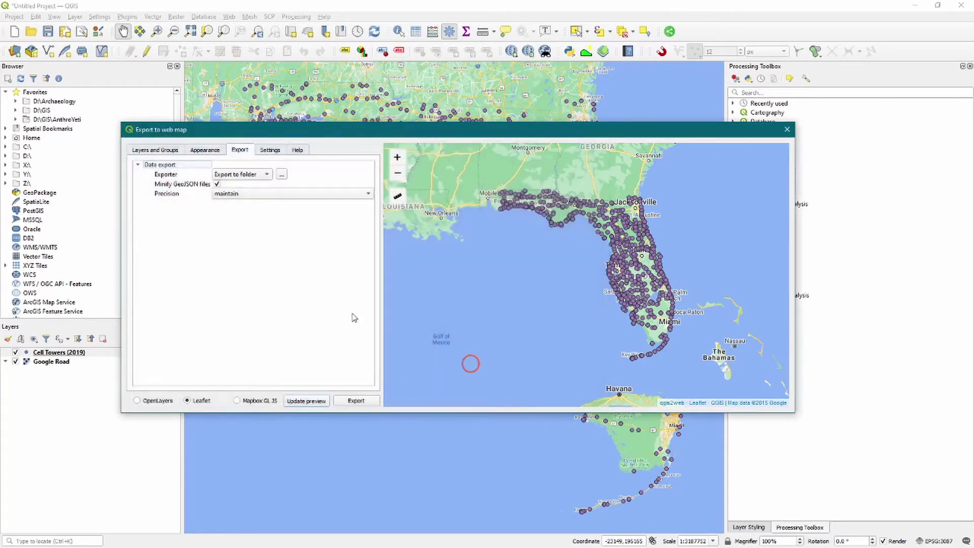
left_click(277, 154)
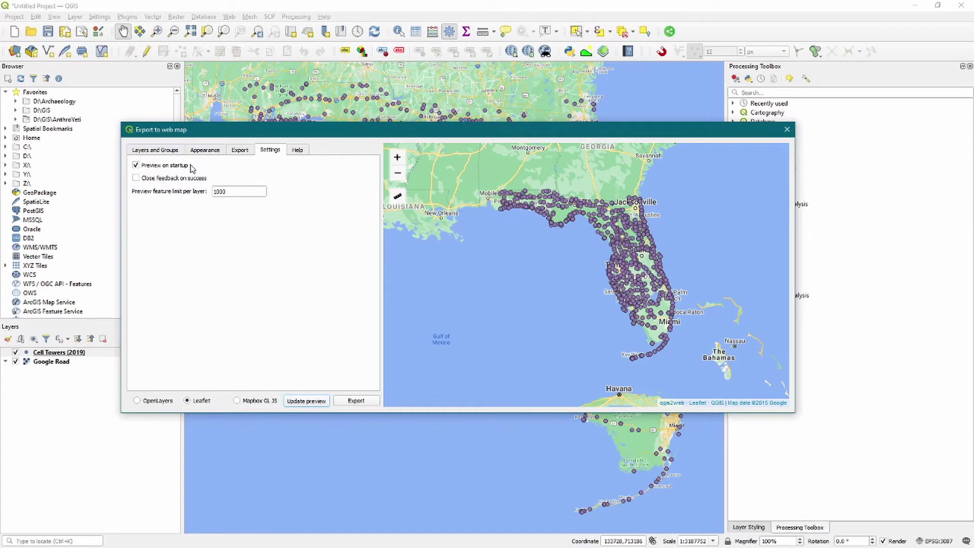
left_click(319, 402)
scroll(633, 252, "up", 3)
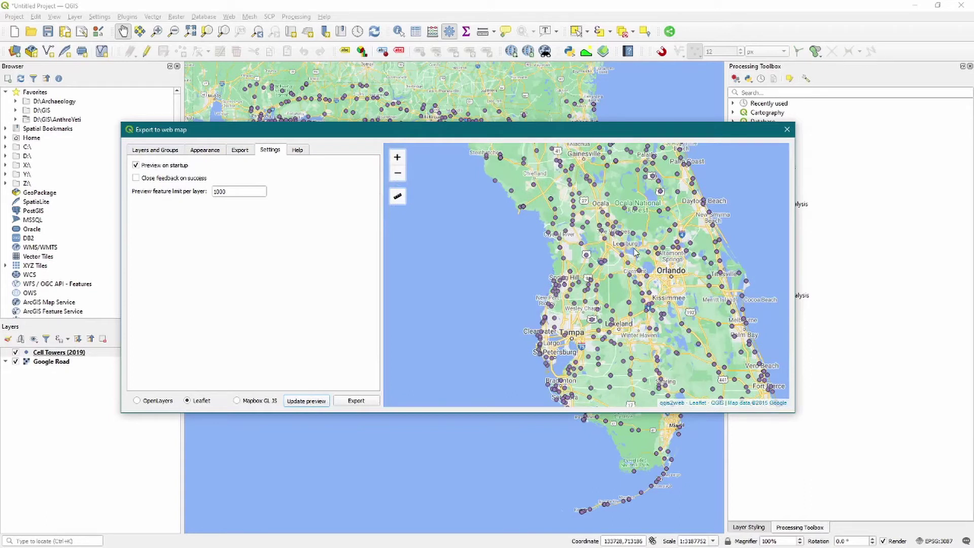
- Export the Leaflet map to Firefox and open the Inverness tower's popup with licensee and callsign
left_click(355, 400)
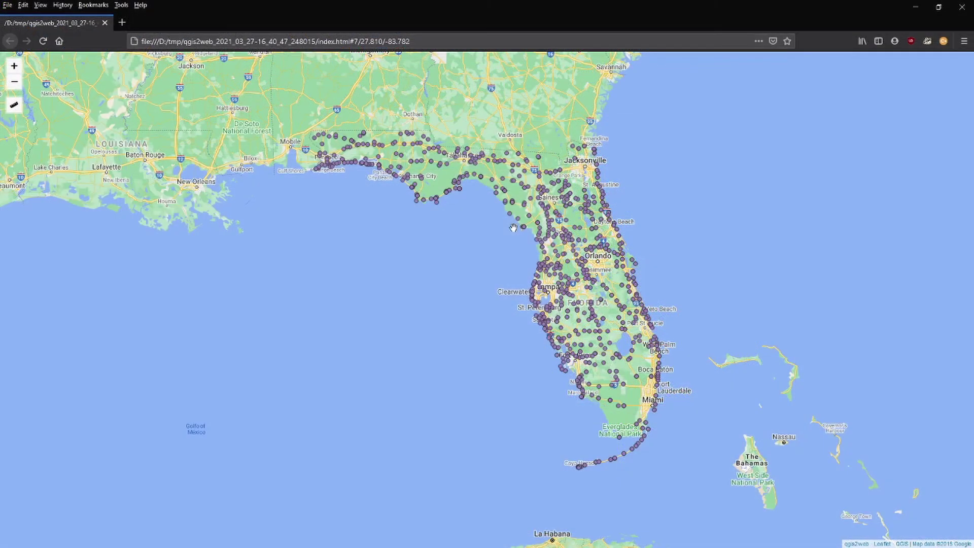
left_click_drag(461, 253, 487, 287)
left_click(144, 41)
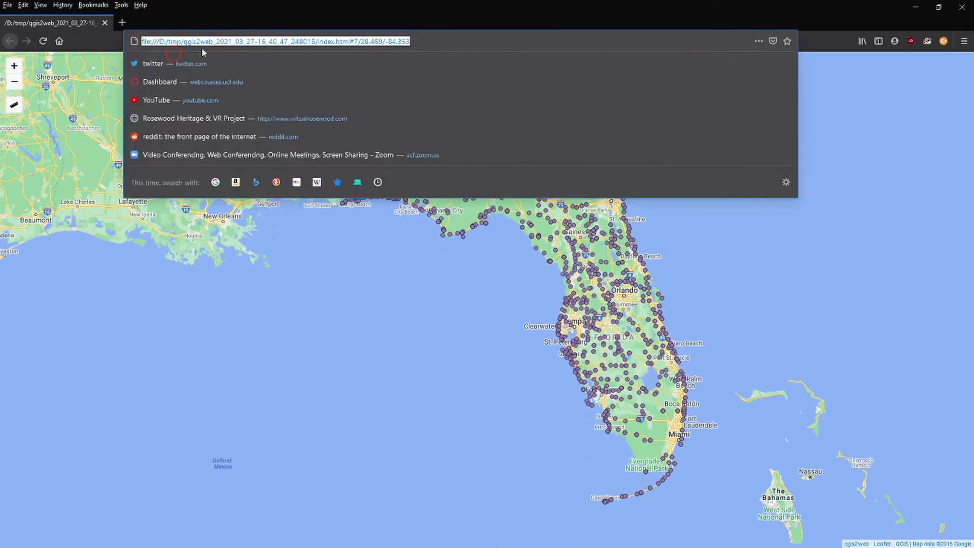
left_click(523, 288)
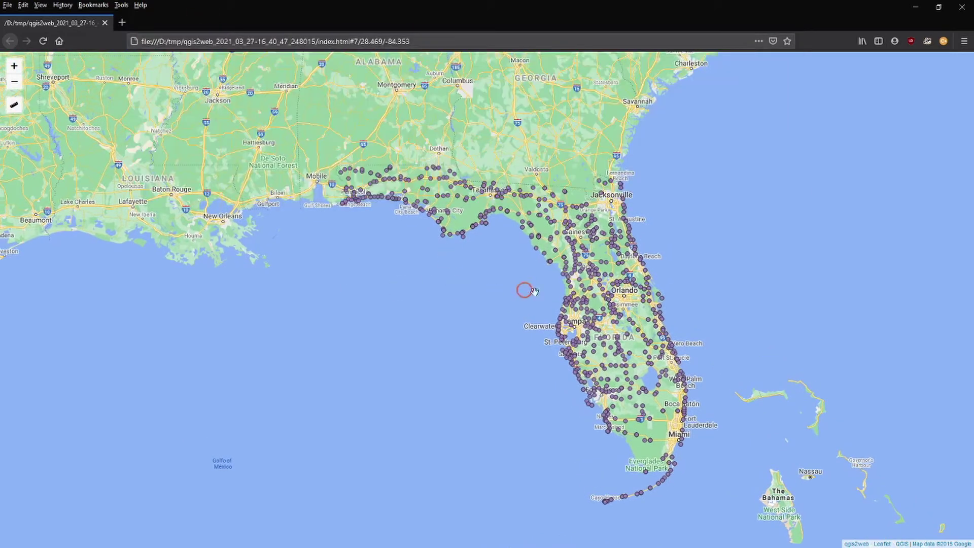
scroll(580, 271, "up", 2)
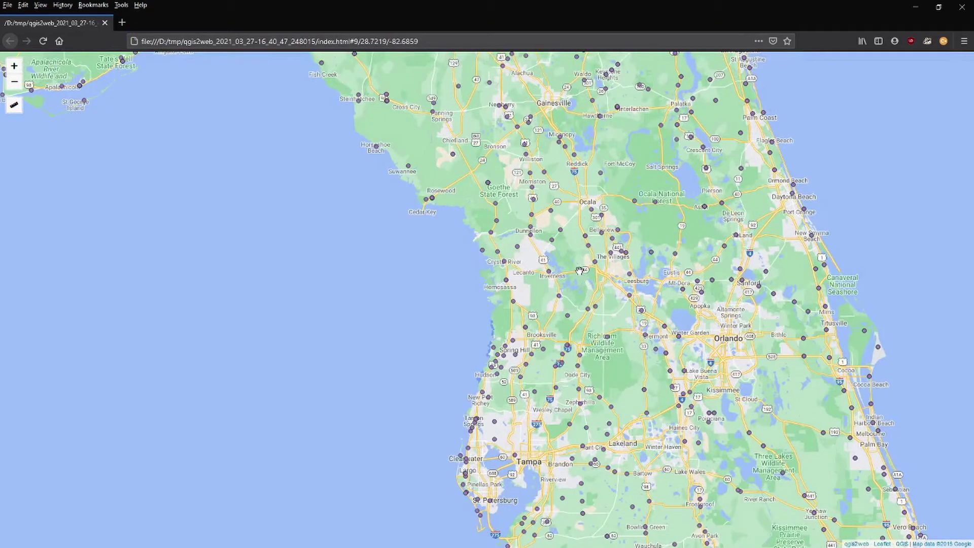
left_click(550, 274)
left_click(551, 272)
left_click(551, 272)
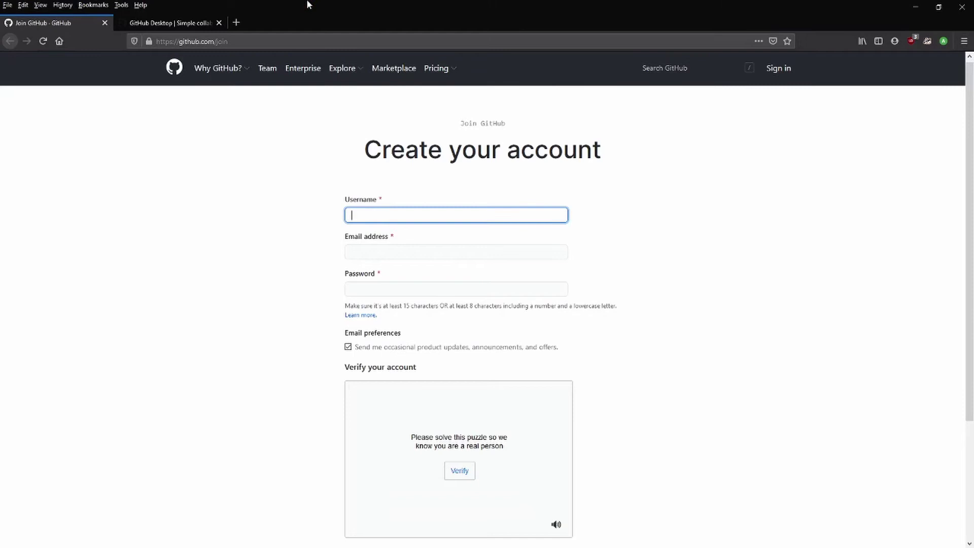
- Download GitHub Desktop for Windows (64bit), saving GitHubDesktopSetup.exe to Downloads
scroll(198, 279, "down", 2)
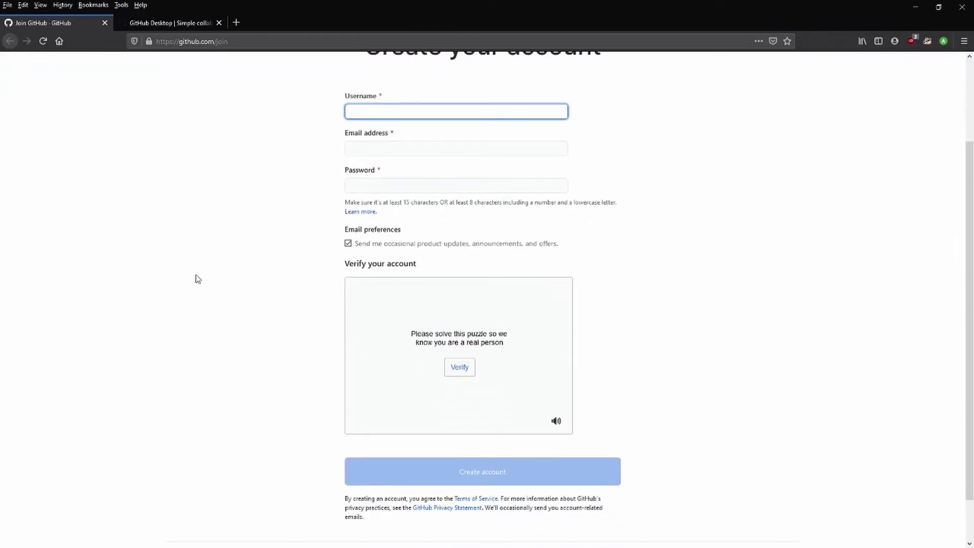
scroll(201, 276, "up", 2)
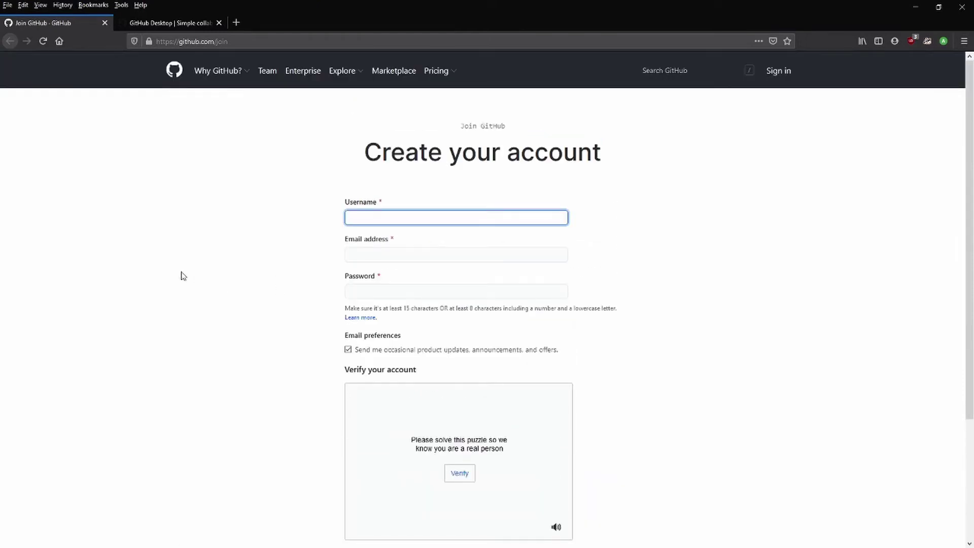
left_click(169, 20)
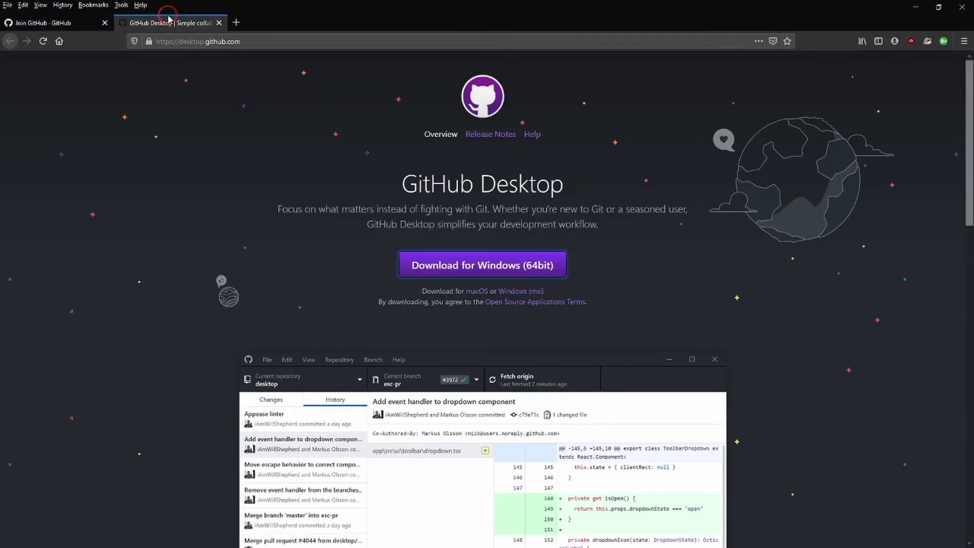
left_click(456, 267)
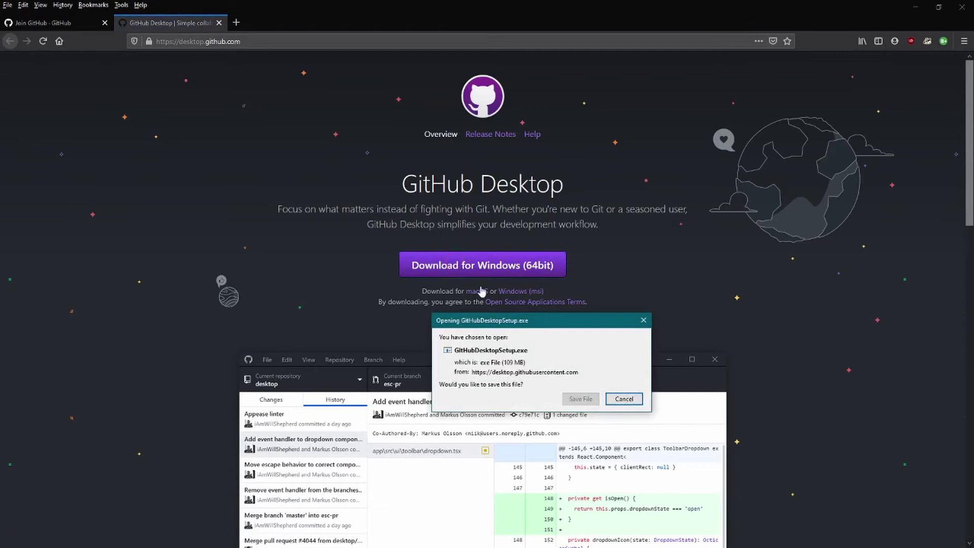
left_click(581, 398)
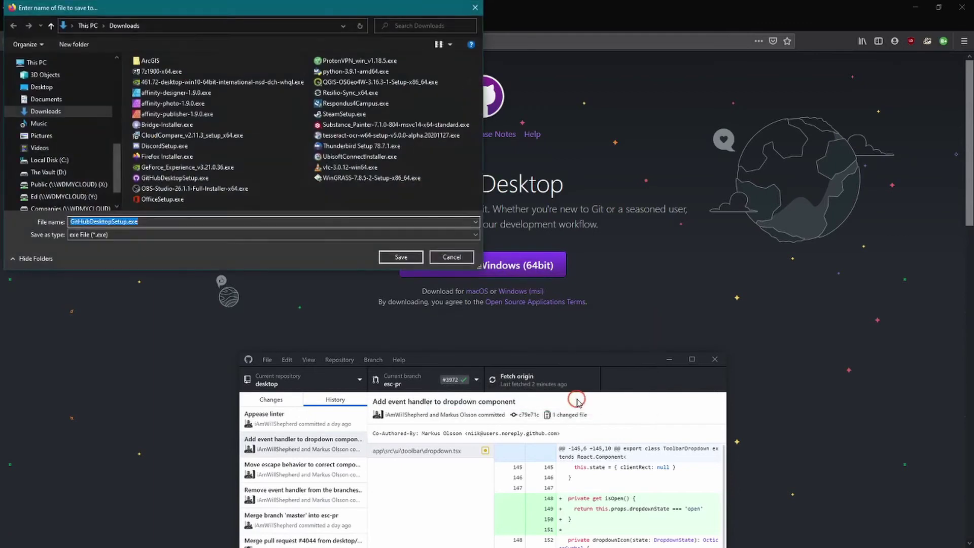
left_click(401, 258)
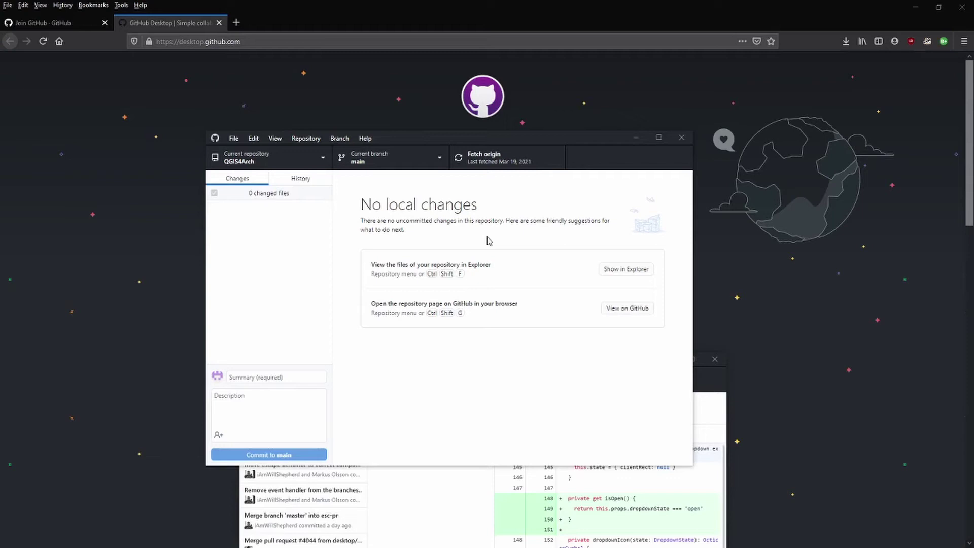
- Sign in to GitHub.com from GitHub Desktop's Accounts options, continuing the authorization in the browser
left_click(233, 138)
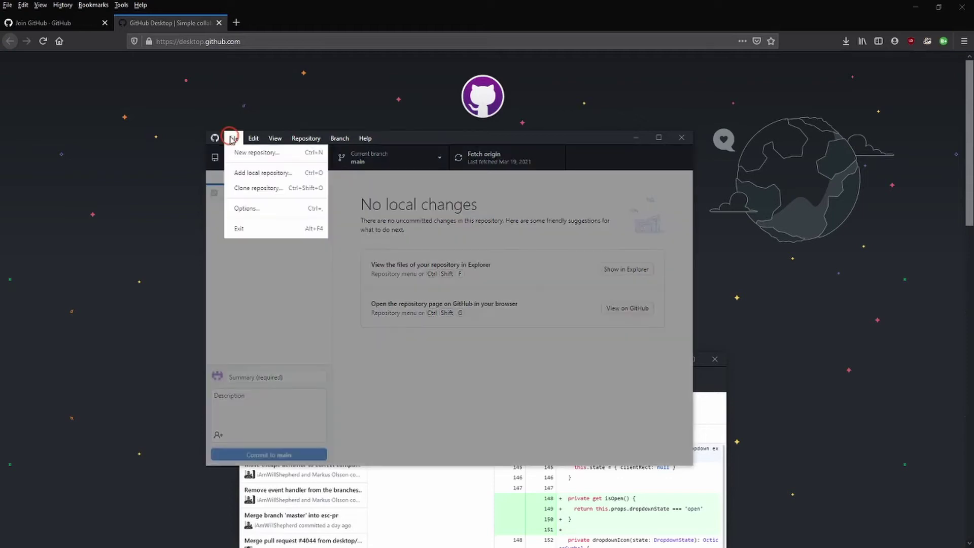
left_click(248, 209)
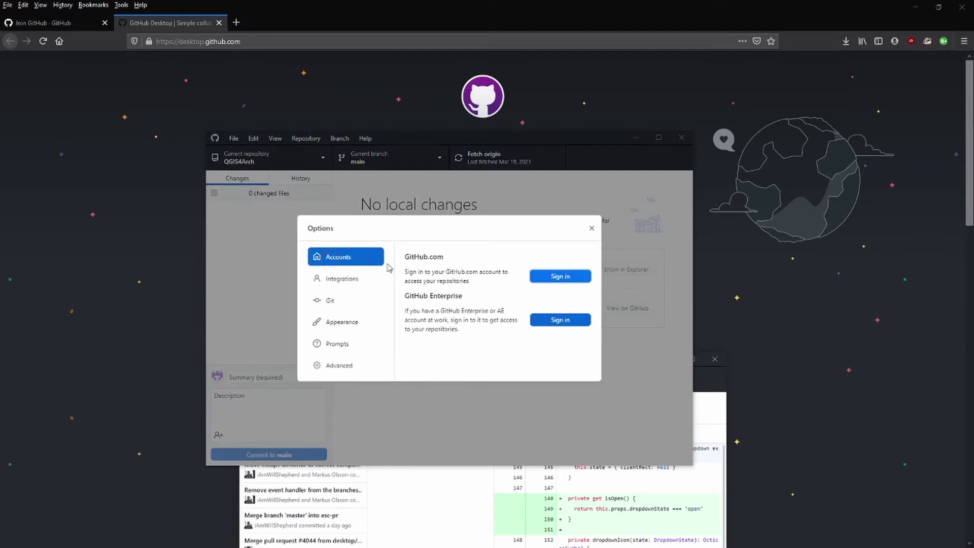
left_click(561, 279)
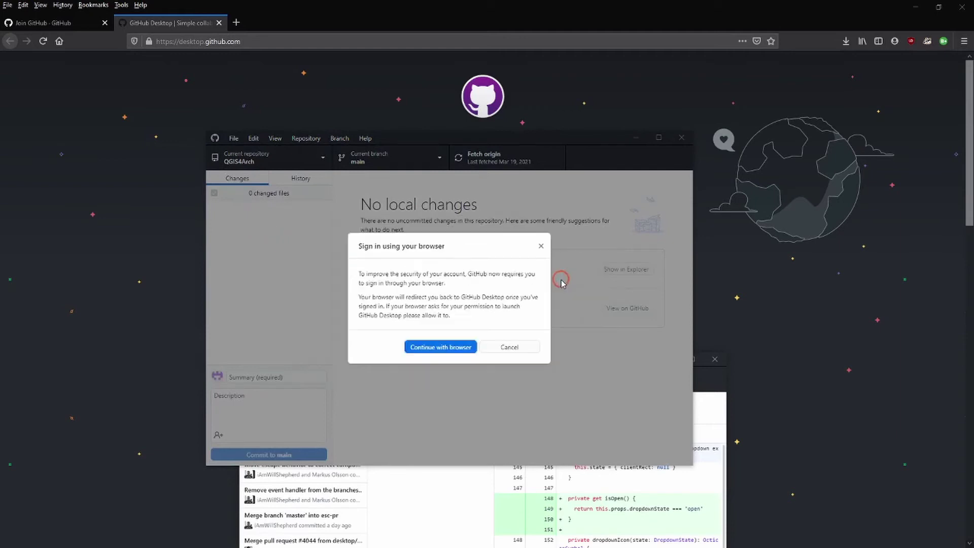
left_click(442, 349)
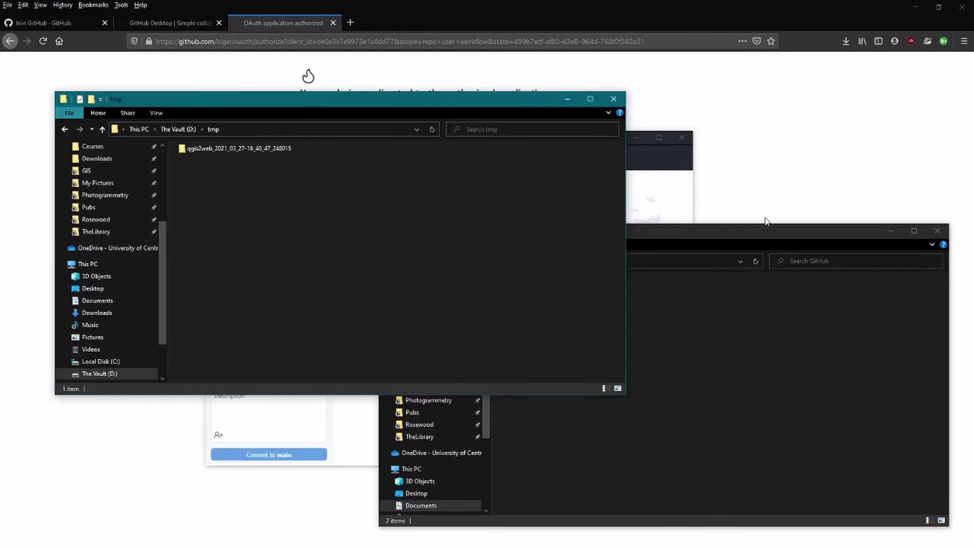
- Open the qgis2web export folder and create a new FLTowers folder in Documents\GitHub
left_click(759, 233)
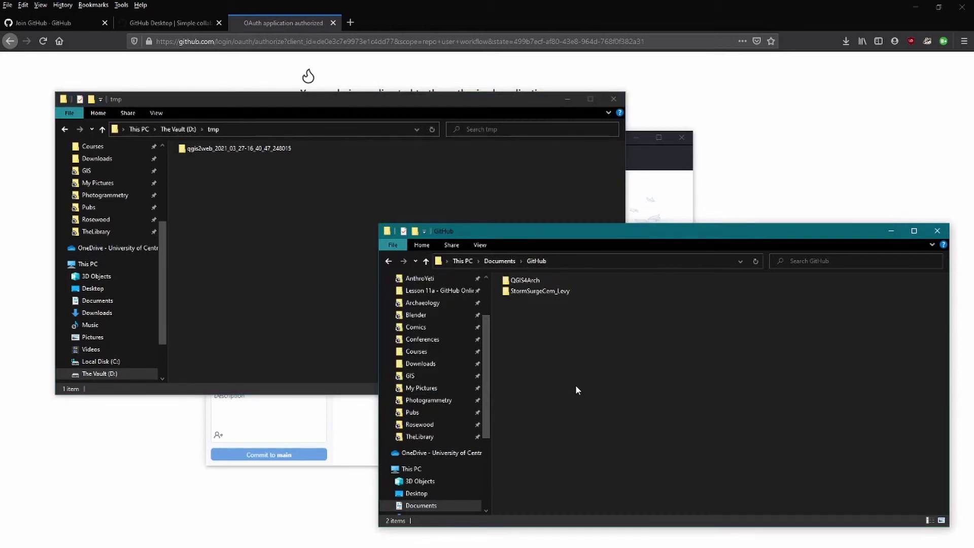
double_click(224, 148)
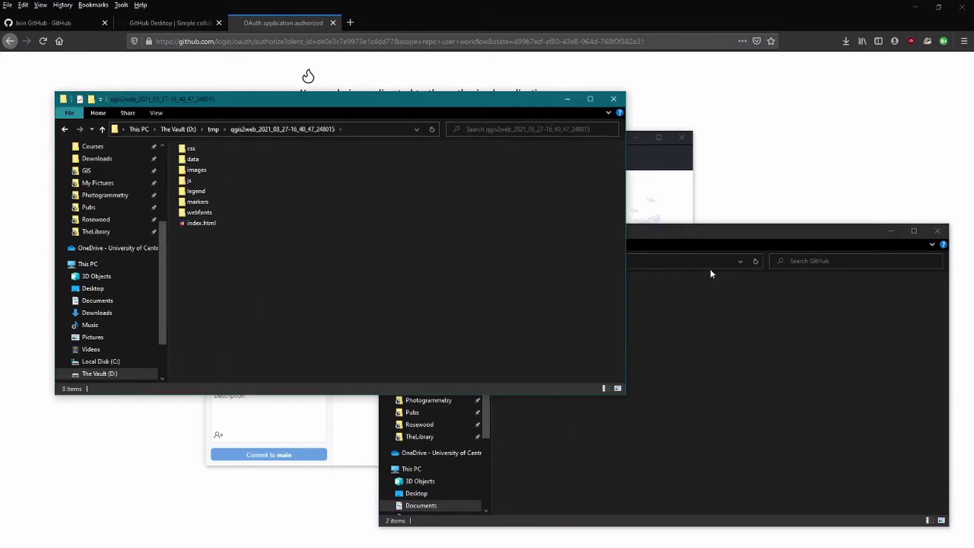
left_click(695, 233)
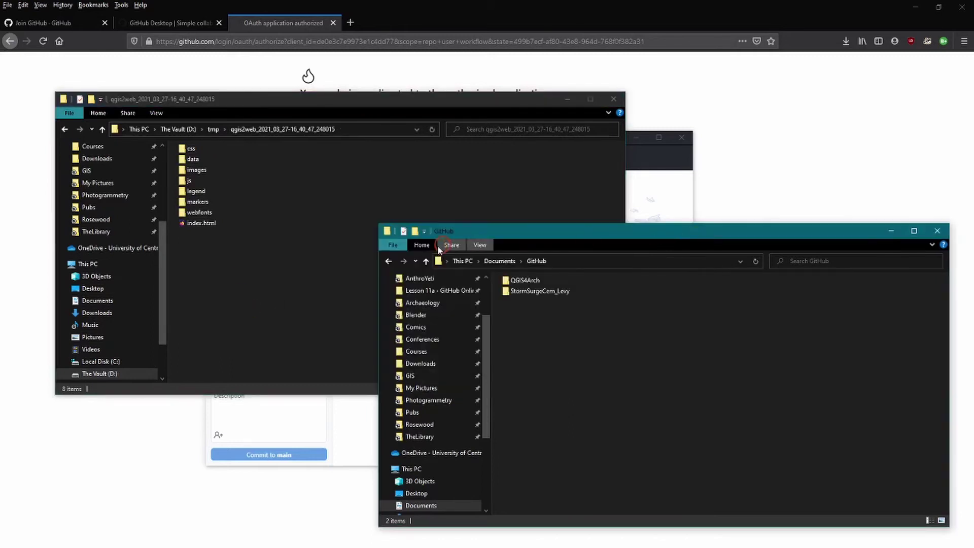
left_click(414, 231)
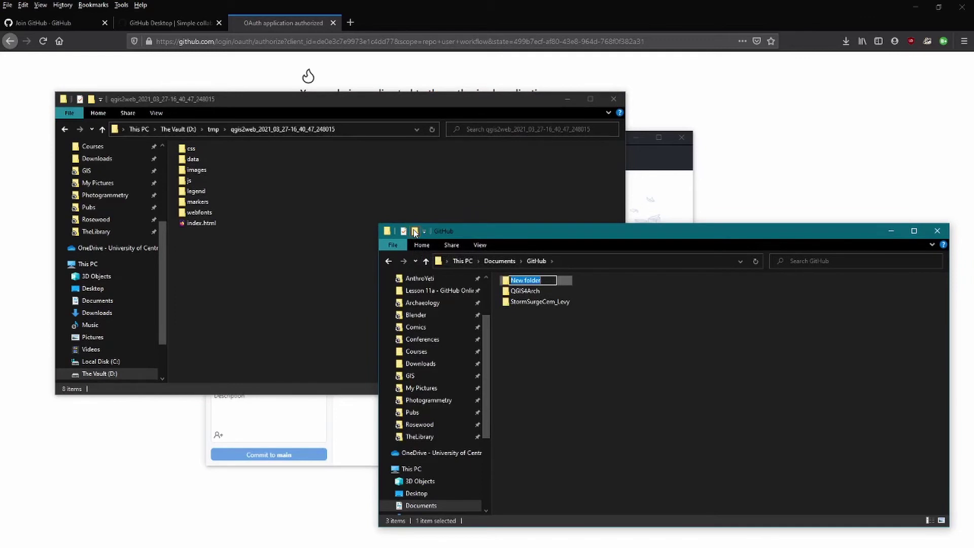
type("FLTowers")
key("Return")
key("Return")
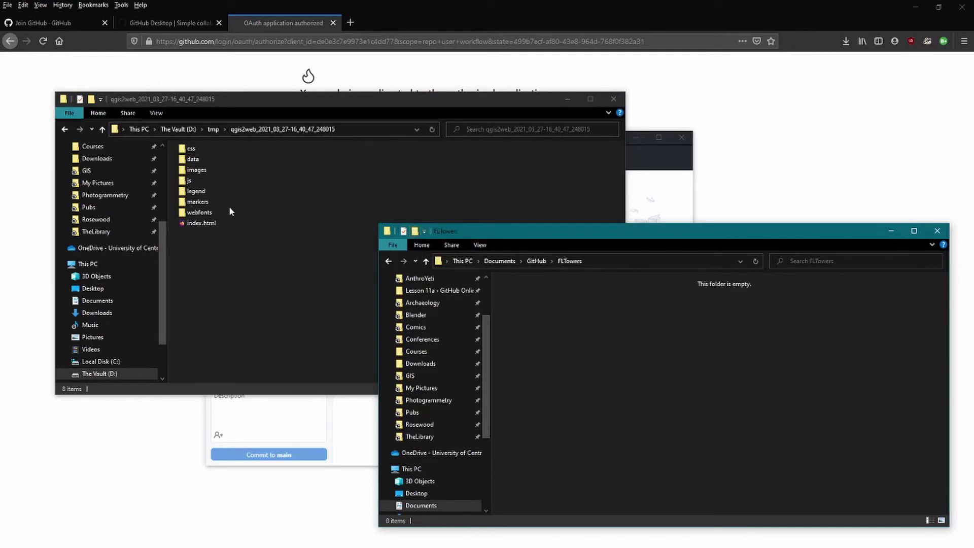
- Copy all eight export items, including index.html, into the FLTowers folder
left_click_drag(237, 244, 191, 151)
right_click(191, 150)
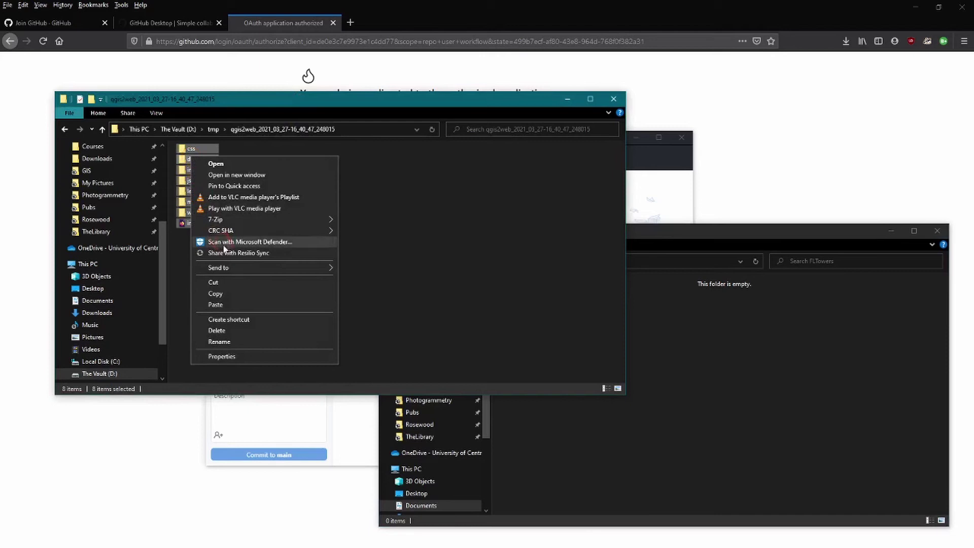
left_click(239, 290)
left_click(793, 232)
right_click(587, 299)
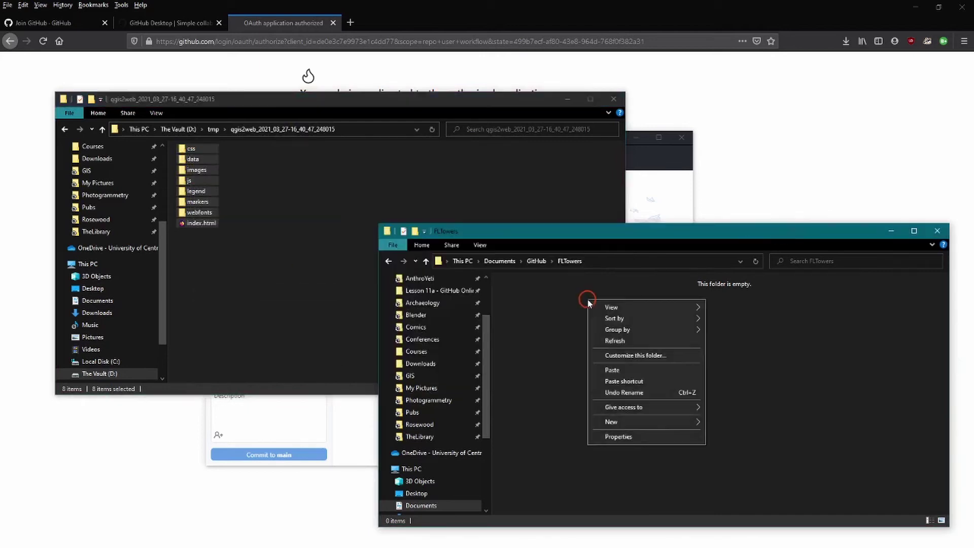
left_click(647, 370)
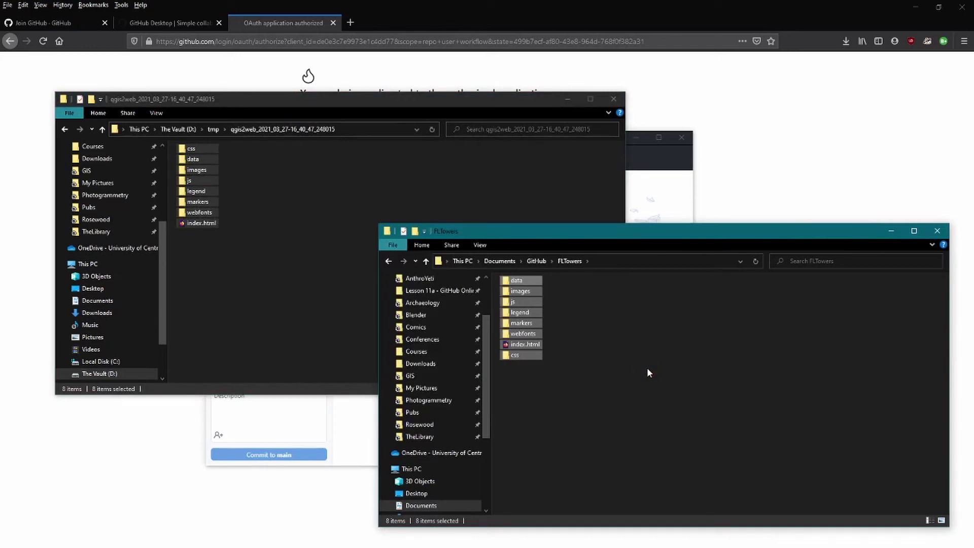
left_click(647, 367)
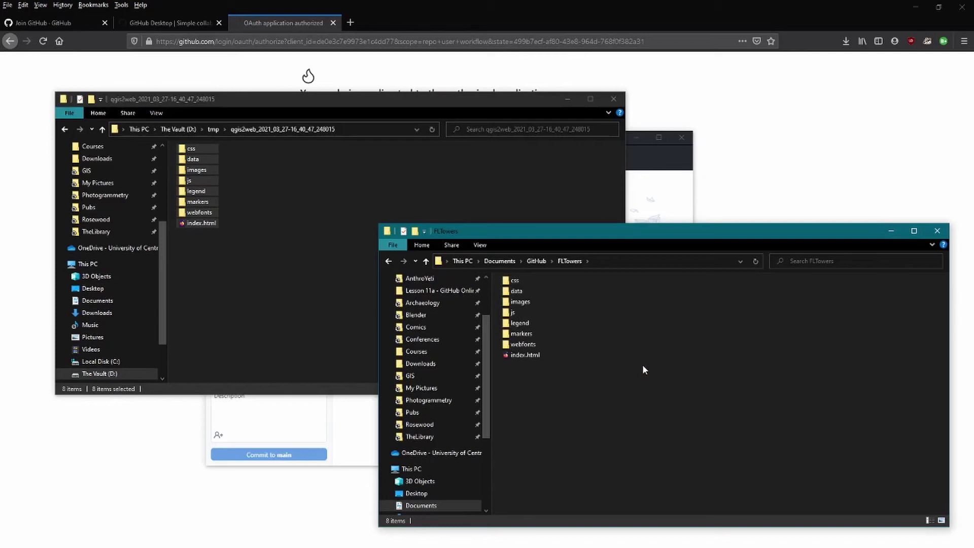
- Point Add local repository at the Documents\GitHub\FLTowers folder, which is flagged as not a Git repository
left_click(666, 152)
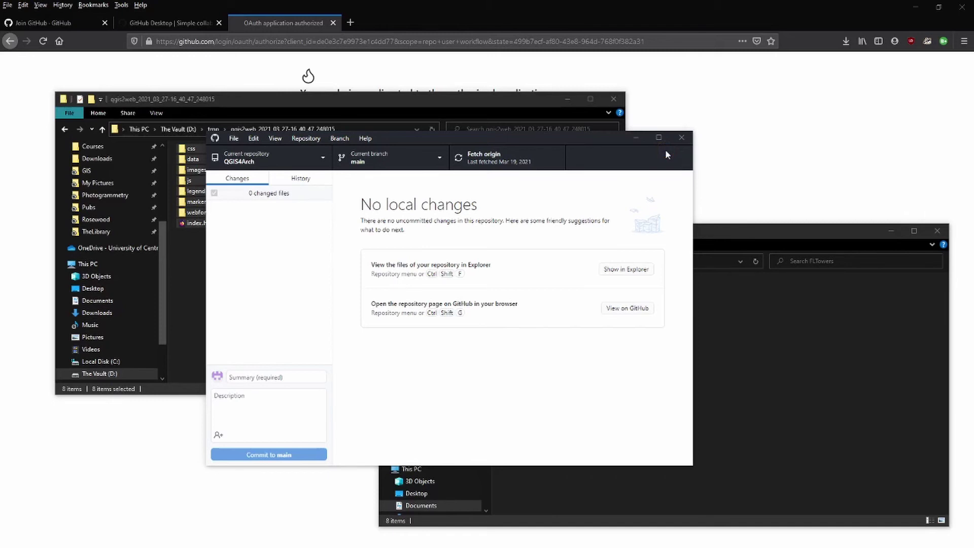
left_click(232, 139)
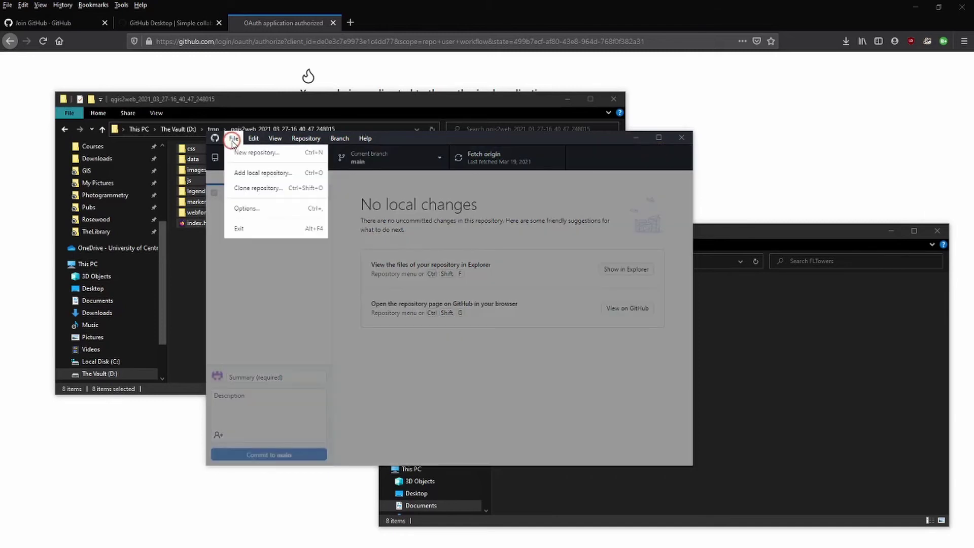
left_click(272, 174)
left_click(530, 301)
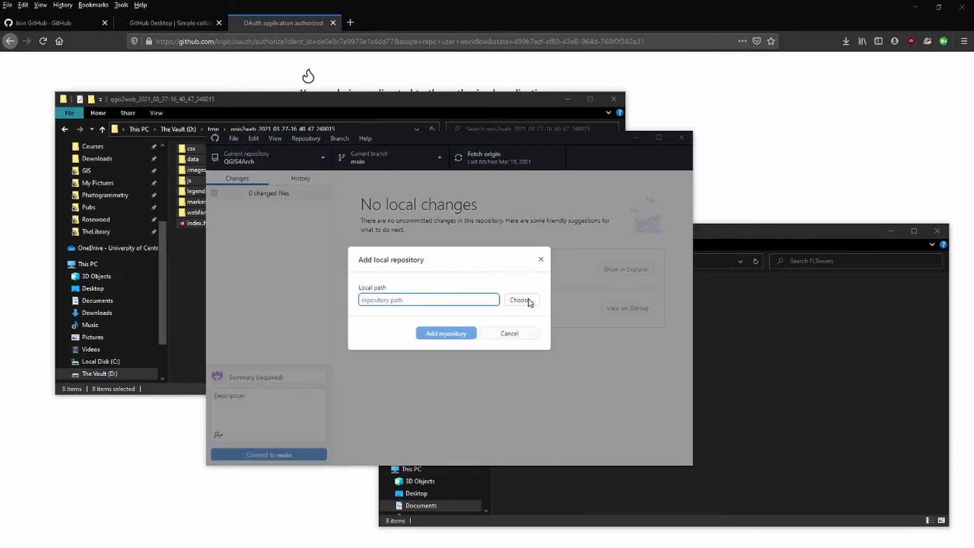
left_click(529, 300)
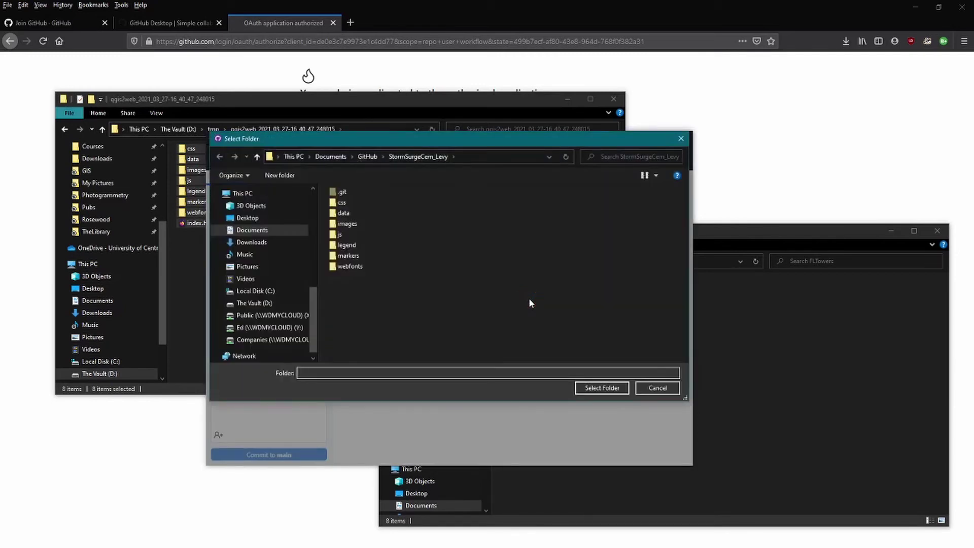
left_click(367, 156)
double_click(350, 192)
left_click(440, 313)
left_click(595, 388)
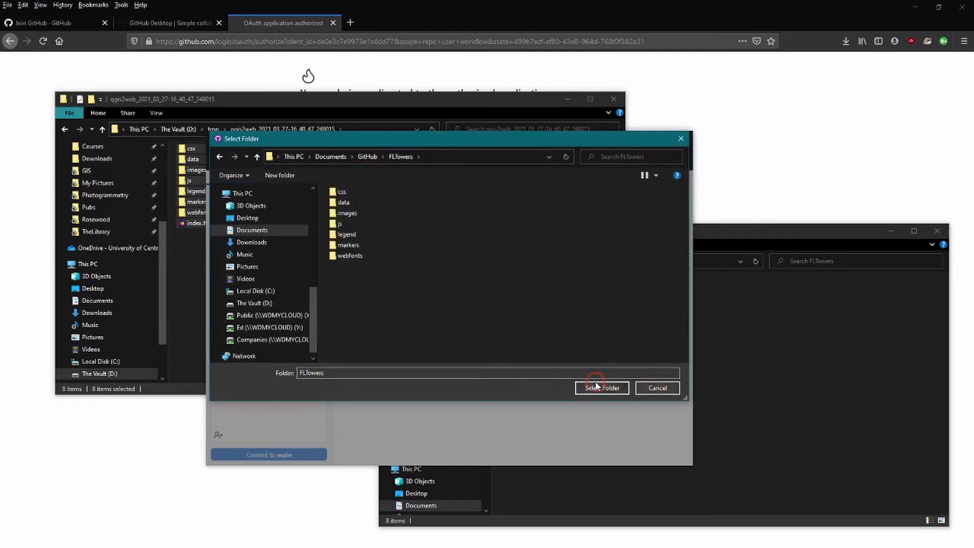
left_click(405, 337)
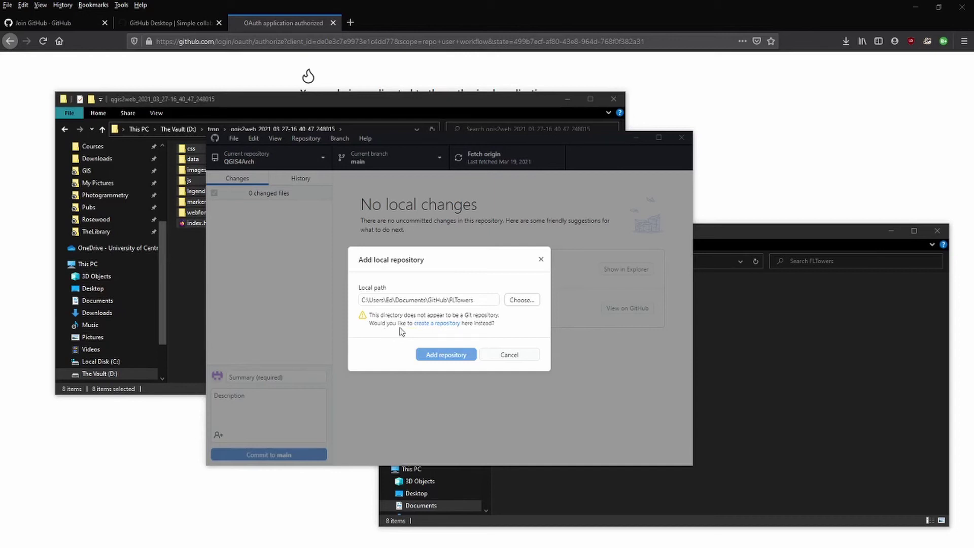
- Create the FLTowers repository with description 'Location of cell towers in Florida i2019' and a README
left_click(430, 327)
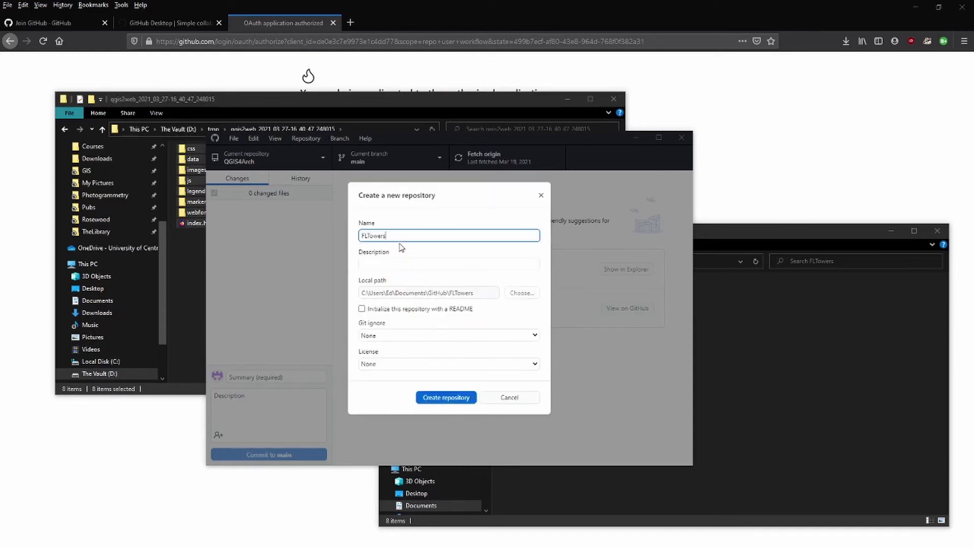
left_click_drag(400, 239, 358, 244)
left_click(362, 263)
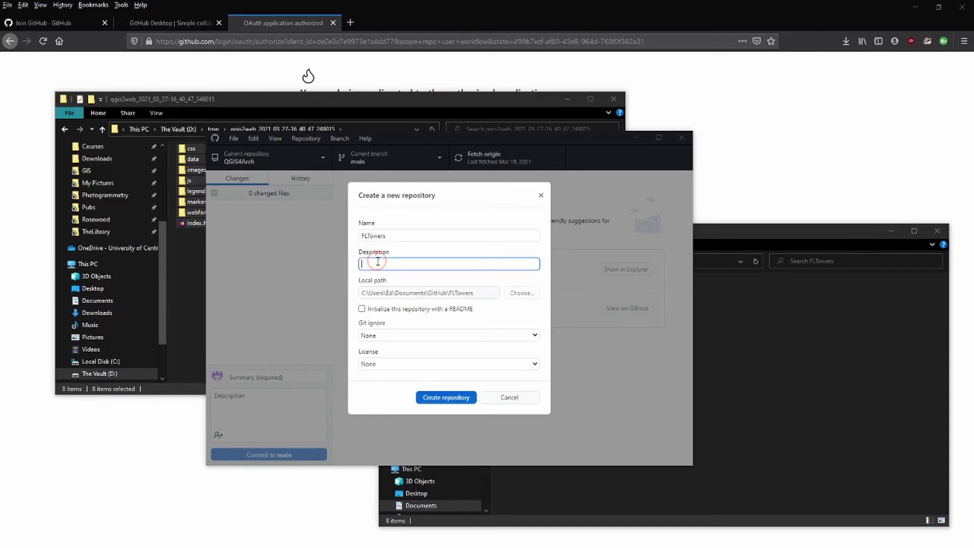
type("Location of cell towers in Florida i")
type("2019).")
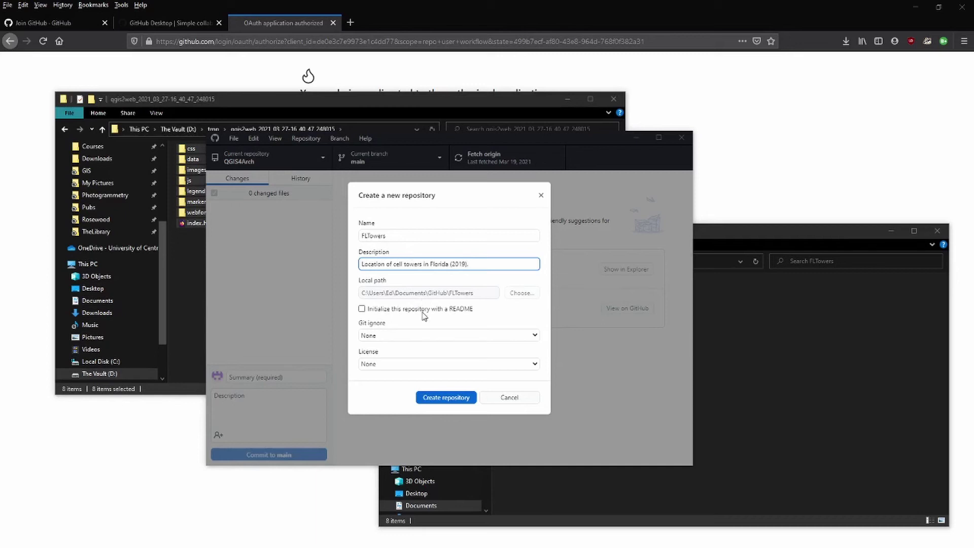
left_click(422, 310)
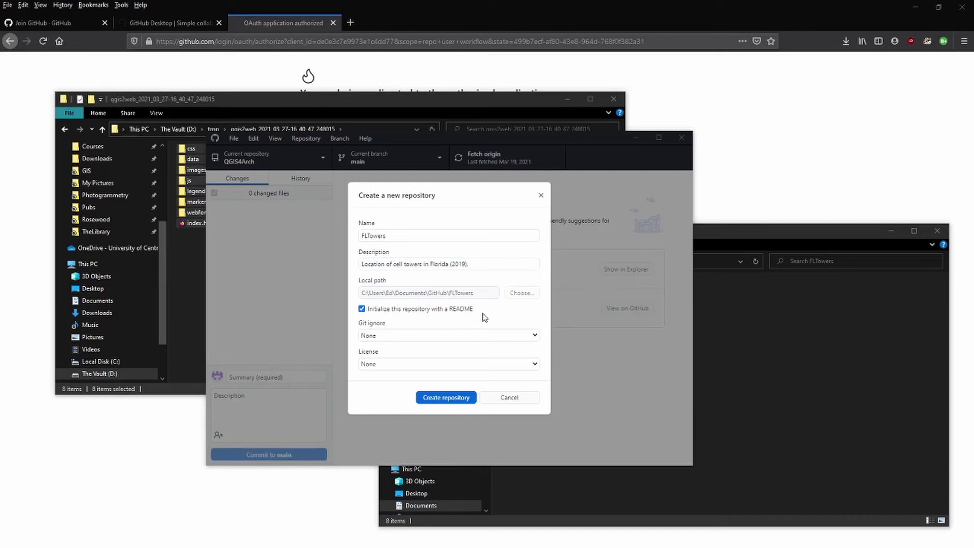
left_click(474, 400)
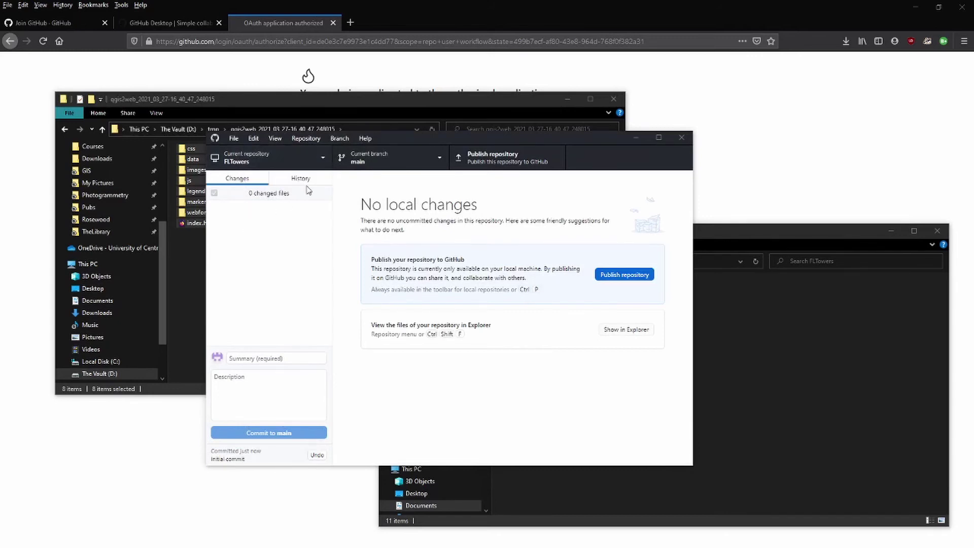
- Review the Initial commit's 51 changed files and the new README.md in the FLTowers folder
left_click(303, 179)
scroll(396, 312, "down", 9)
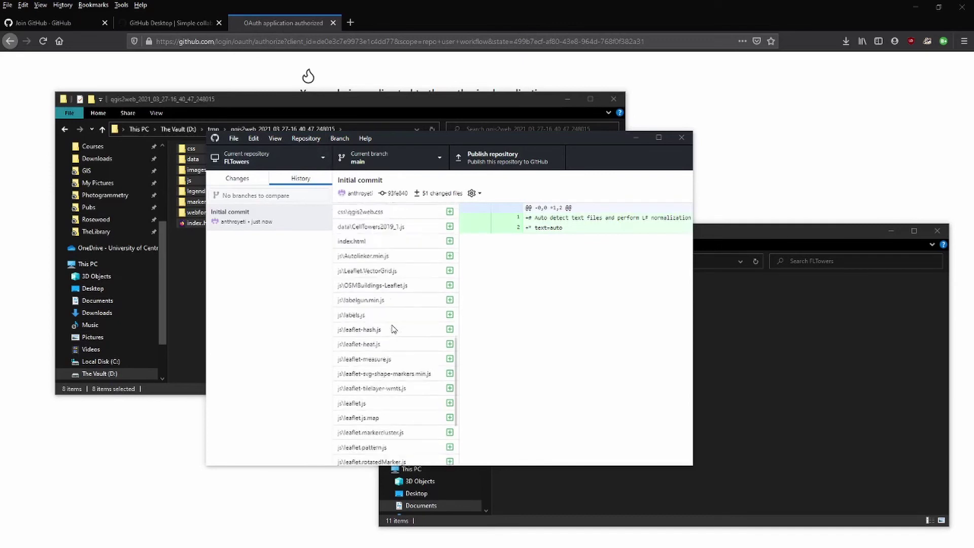
left_click(749, 231)
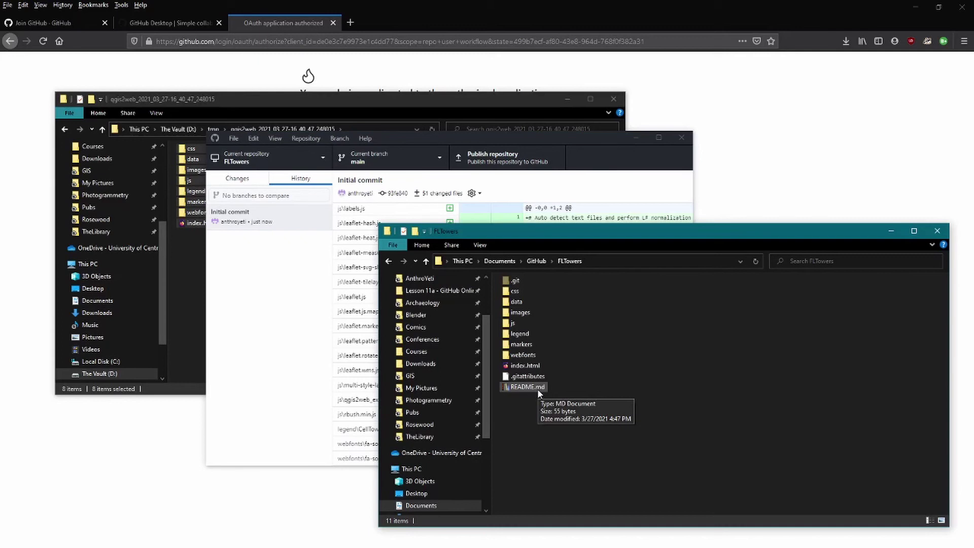
left_click(452, 148)
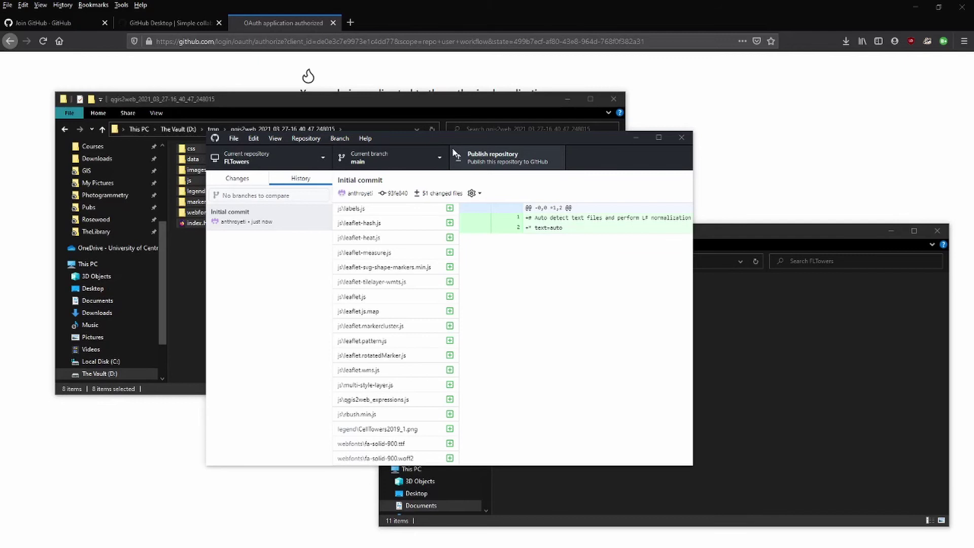
- Publish FLTowers to GitHub as a public repository with Keep this code private unchecked
left_click(495, 169)
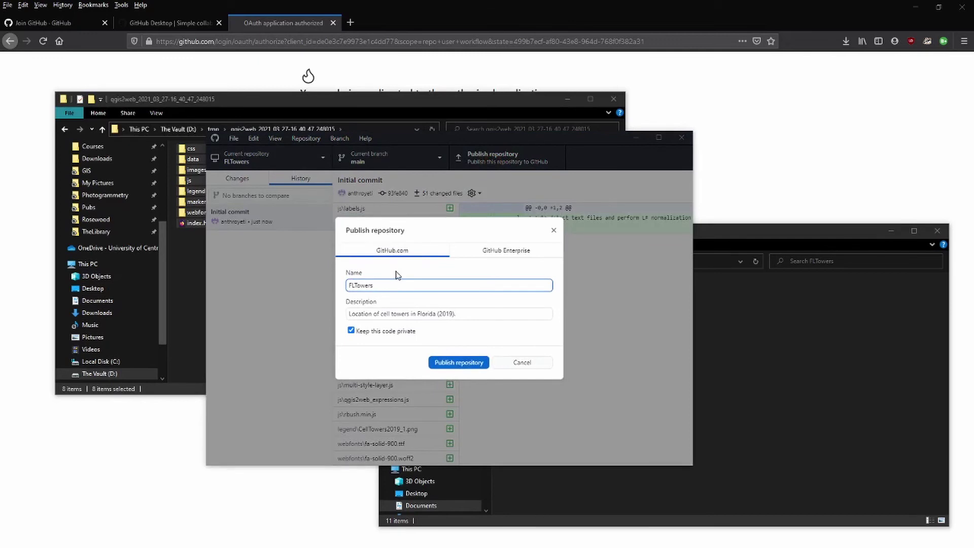
left_click(382, 335)
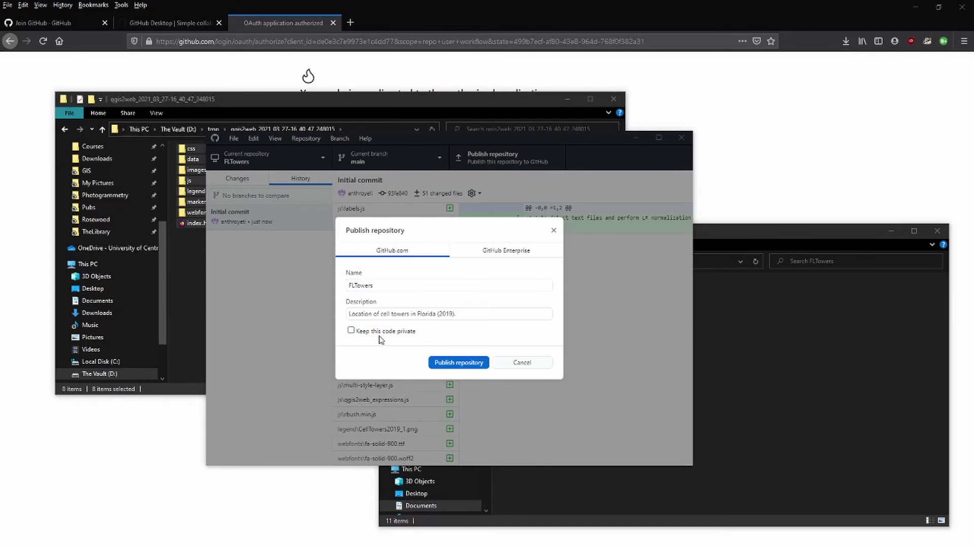
left_click(469, 359)
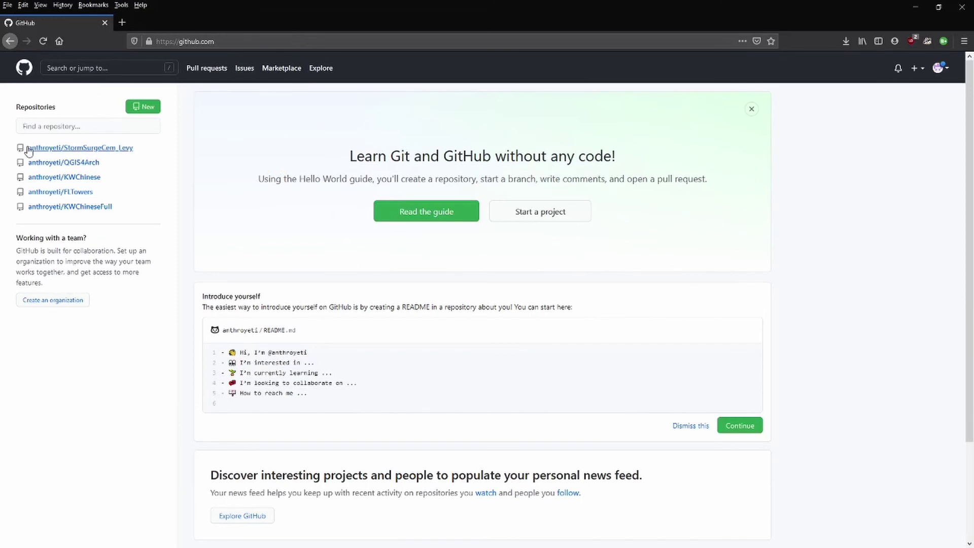
- Open the FLTowers repository page on GitHub, review its files and README, then open Settings
mouse_move(29, 151)
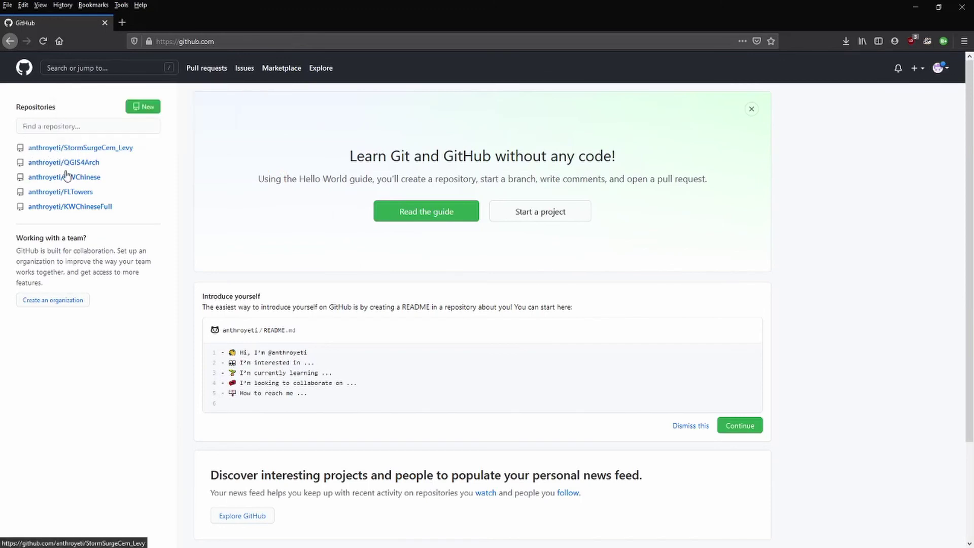
left_click(40, 195)
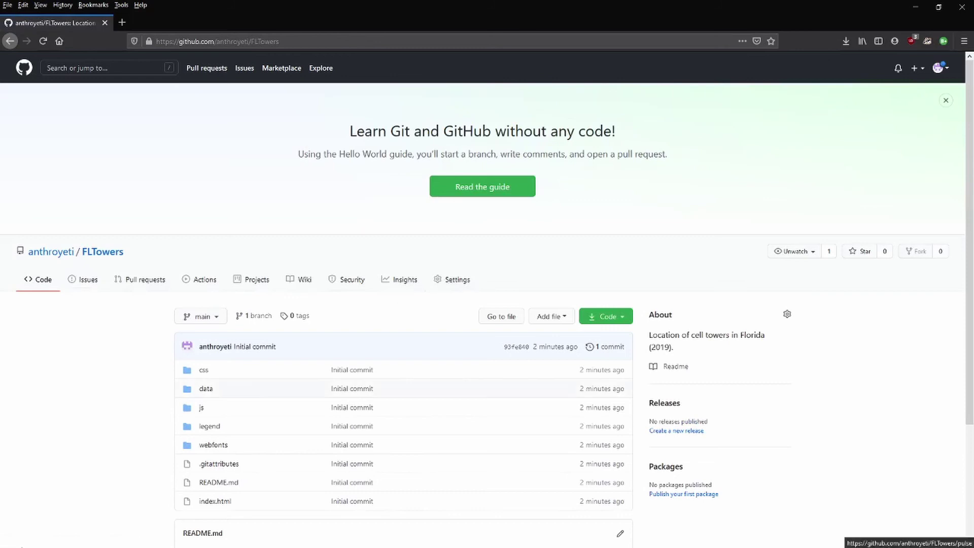
scroll(89, 468, "down", 3)
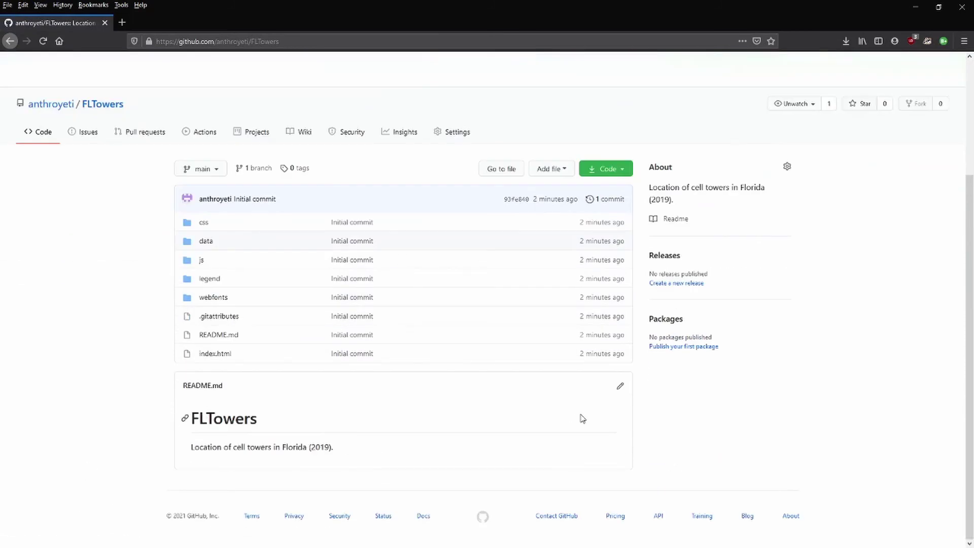
scroll(582, 418, "up", 3)
left_click(449, 282)
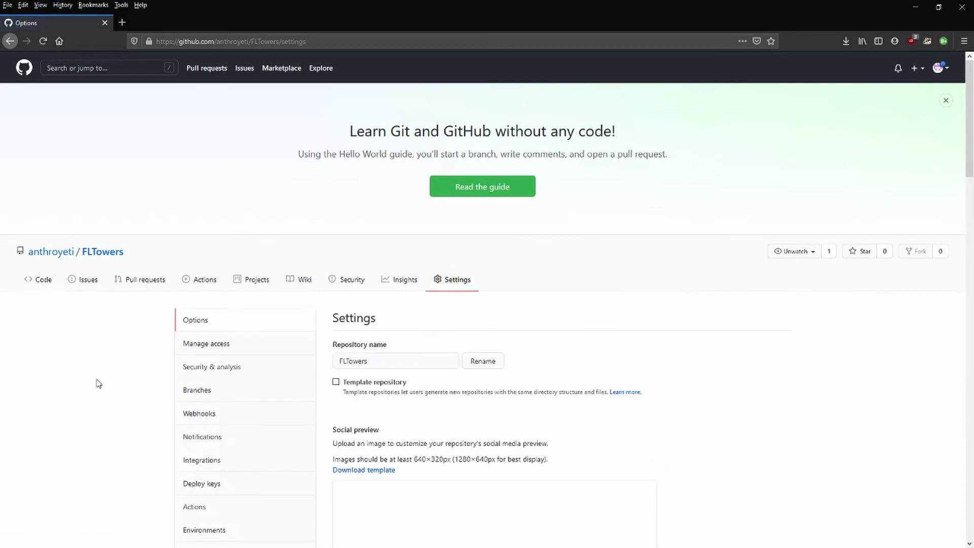
- Set the GitHub Pages source to the main branch, / (root), and save
scroll(98, 384, "down", 4)
scroll(99, 384, "down", 20)
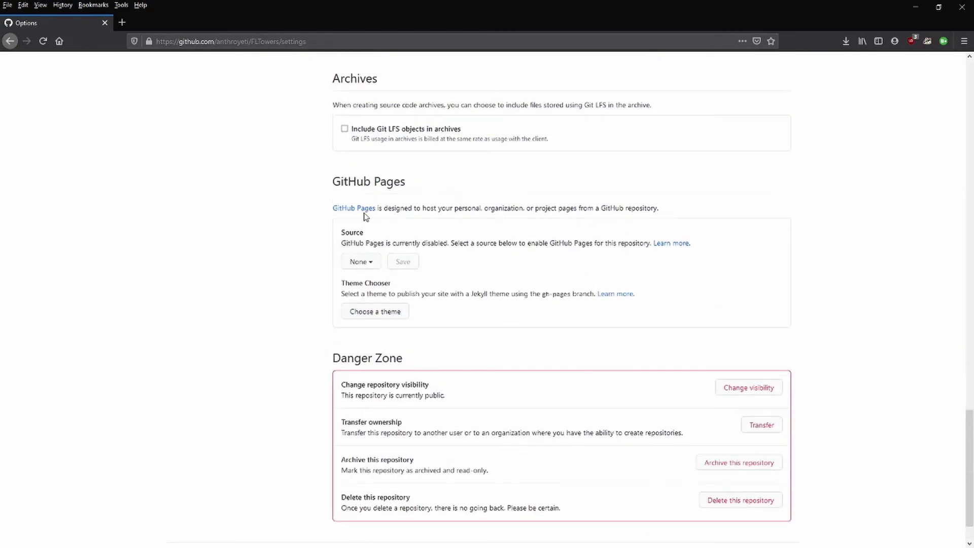
left_click(371, 260)
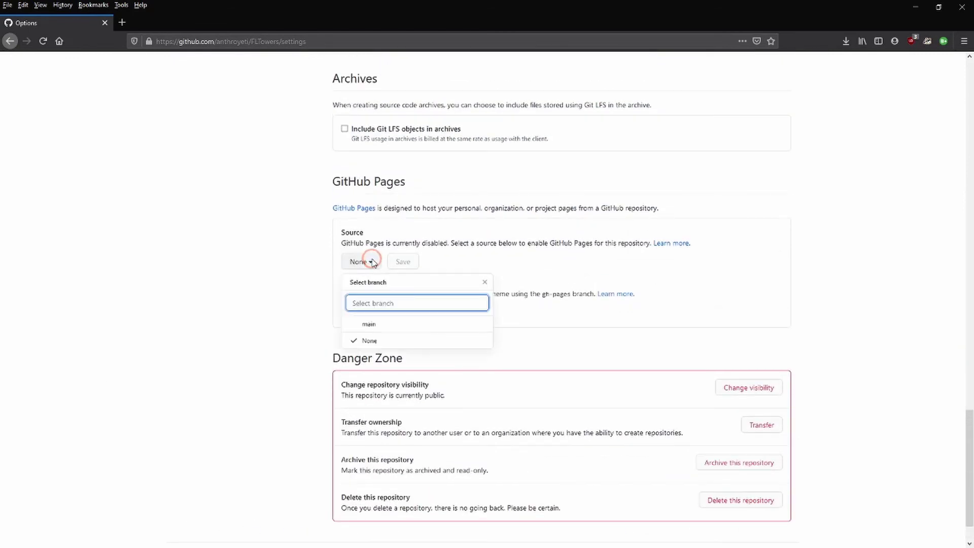
left_click(379, 327)
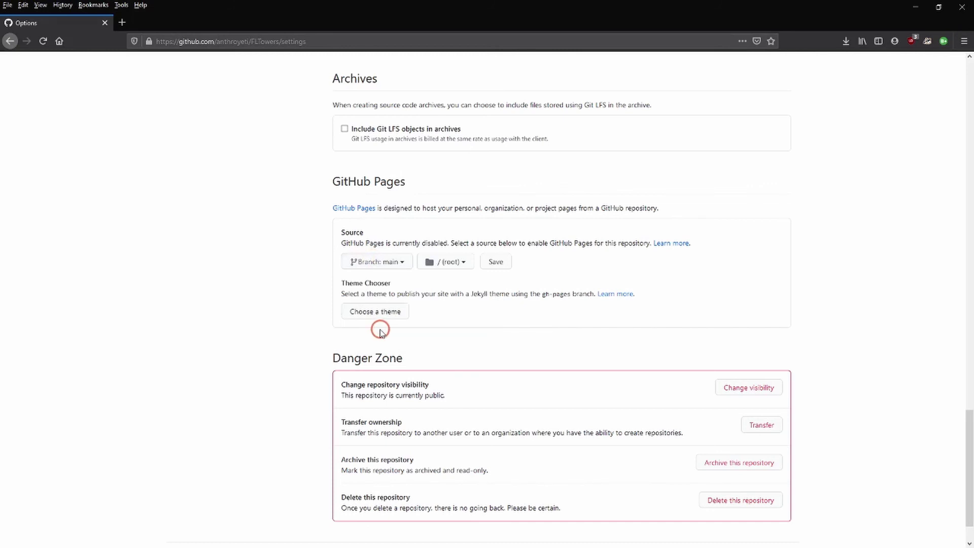
left_click(503, 262)
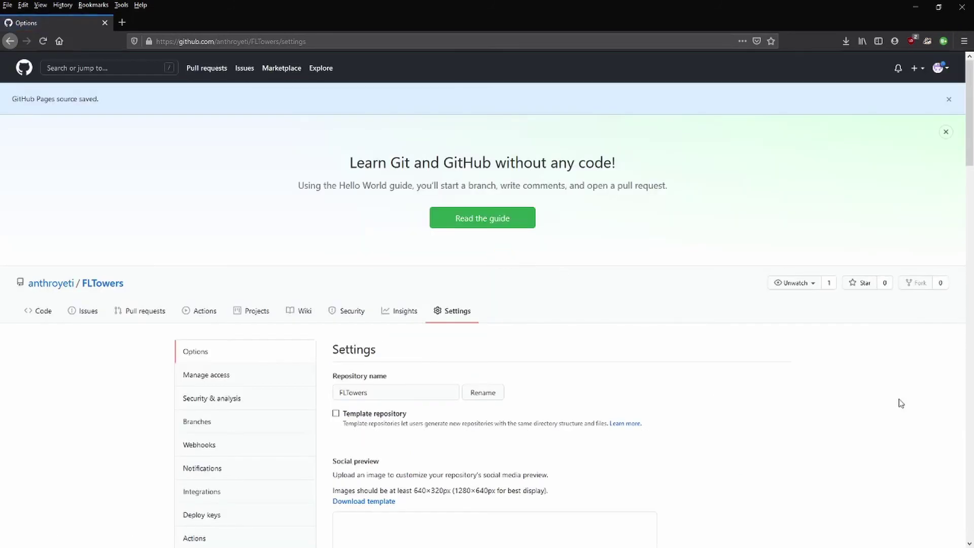
scroll(896, 388, "down", 15)
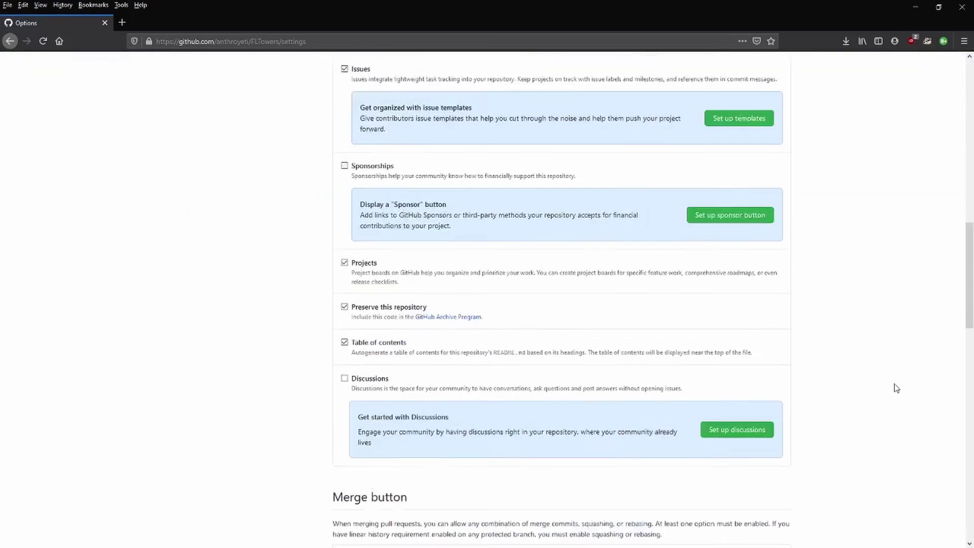
scroll(896, 388, "down", 8)
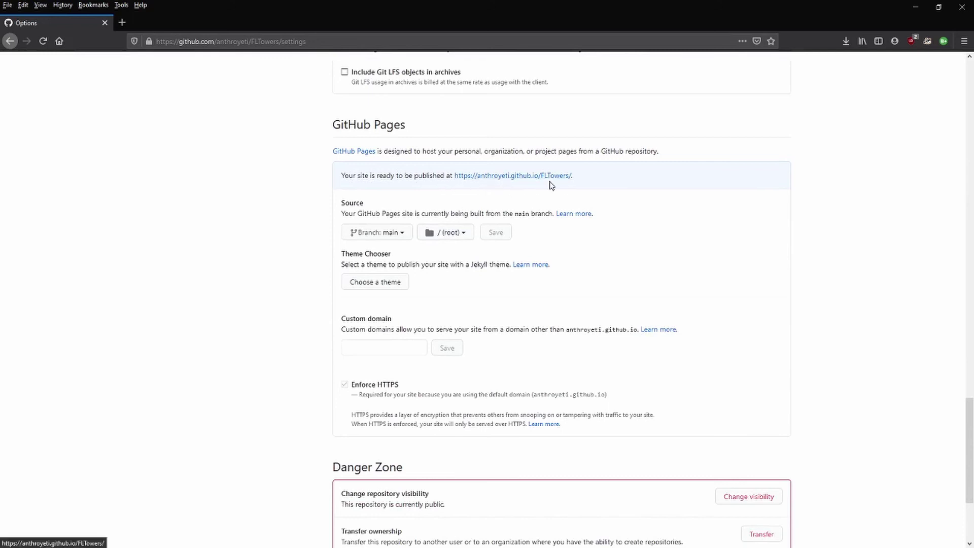
scroll(874, 467, "down", 3)
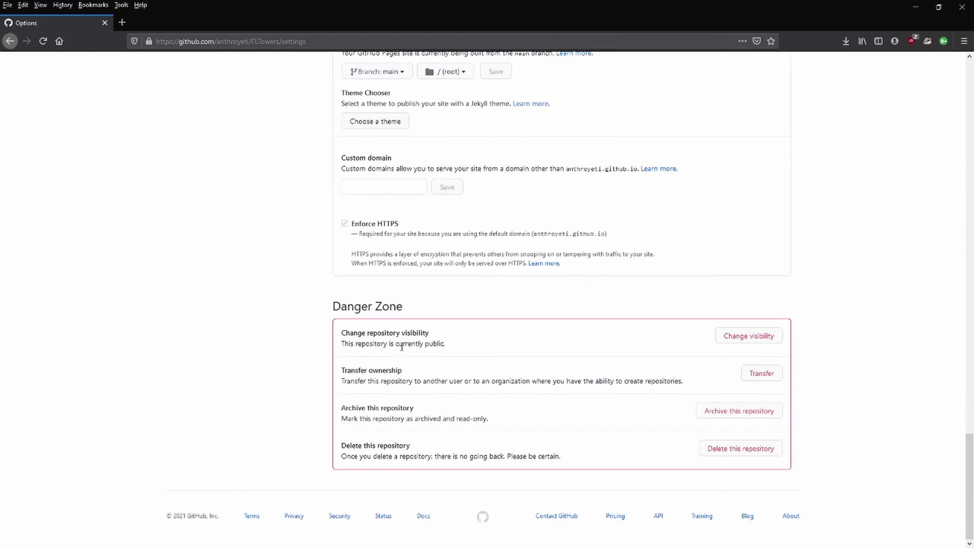
- Confirm the visibility change for FLTowers by typing its full repository name, keeping it public
left_click(735, 337)
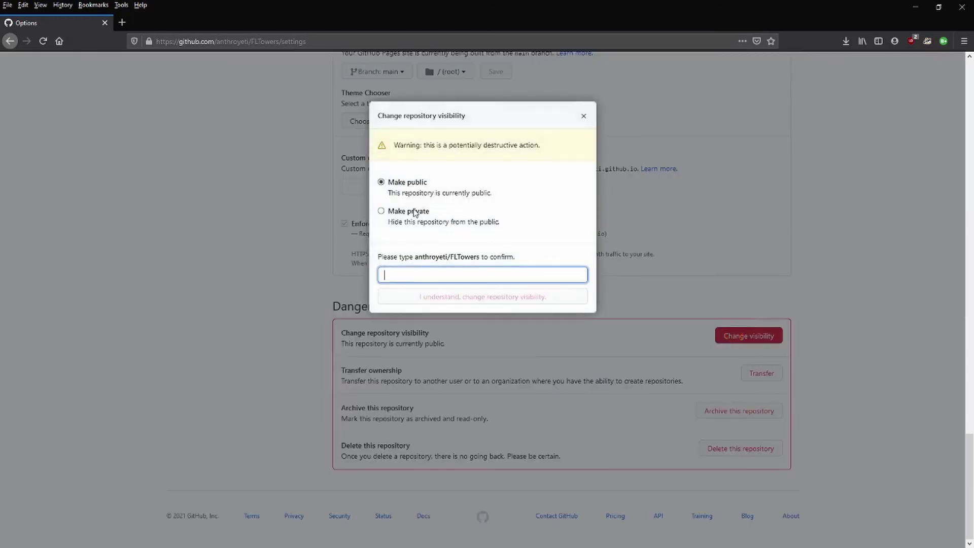
left_click(419, 268)
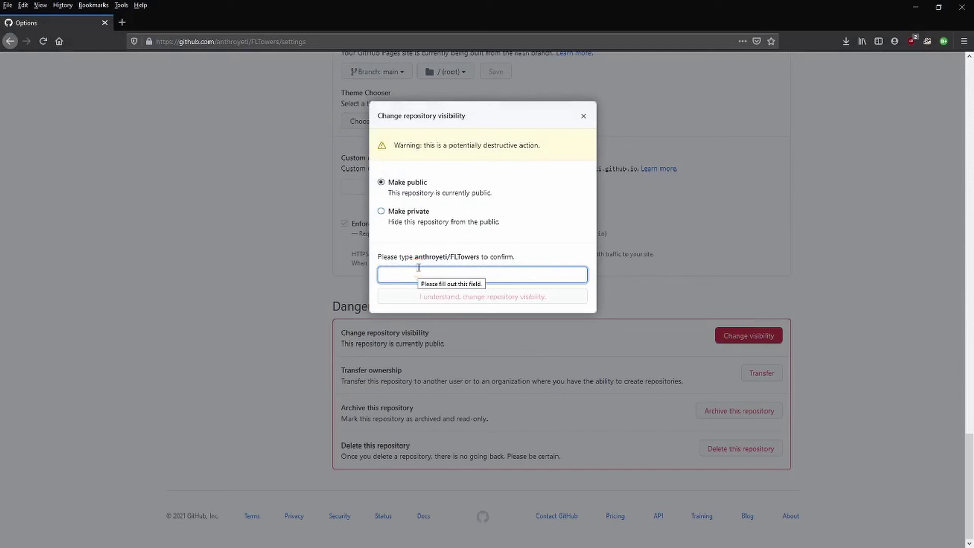
type("anthroyeti/FLTowers")
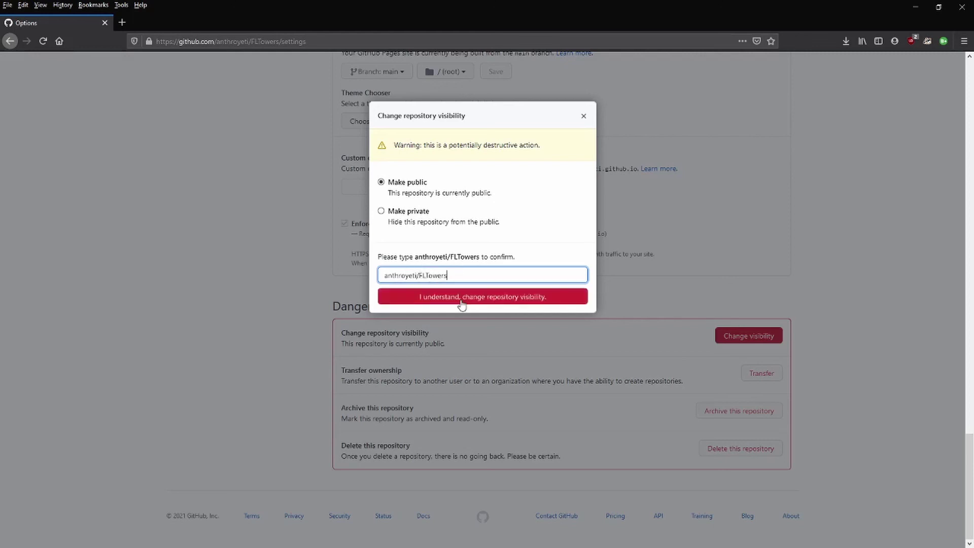
left_click(461, 300)
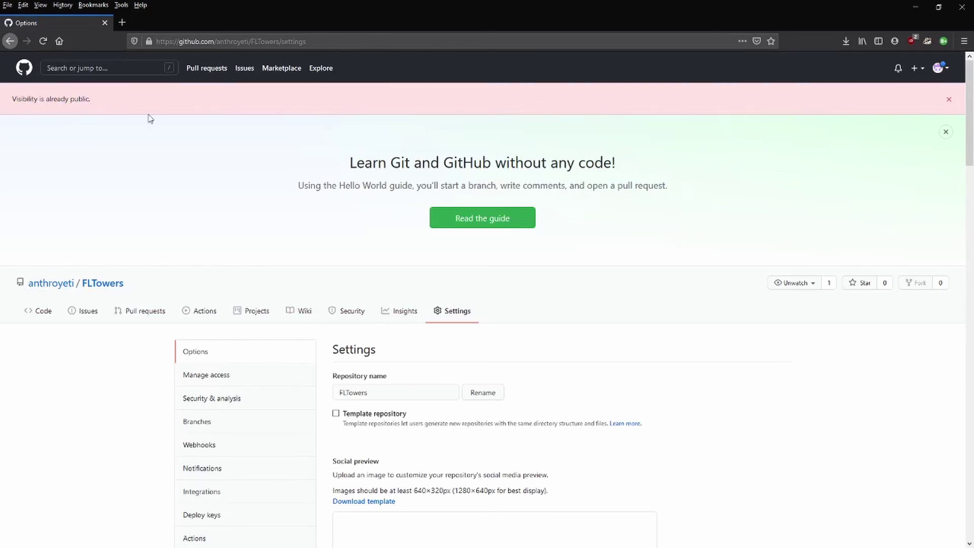
scroll(798, 311, "down", 10)
scroll(798, 311, "down", 12)
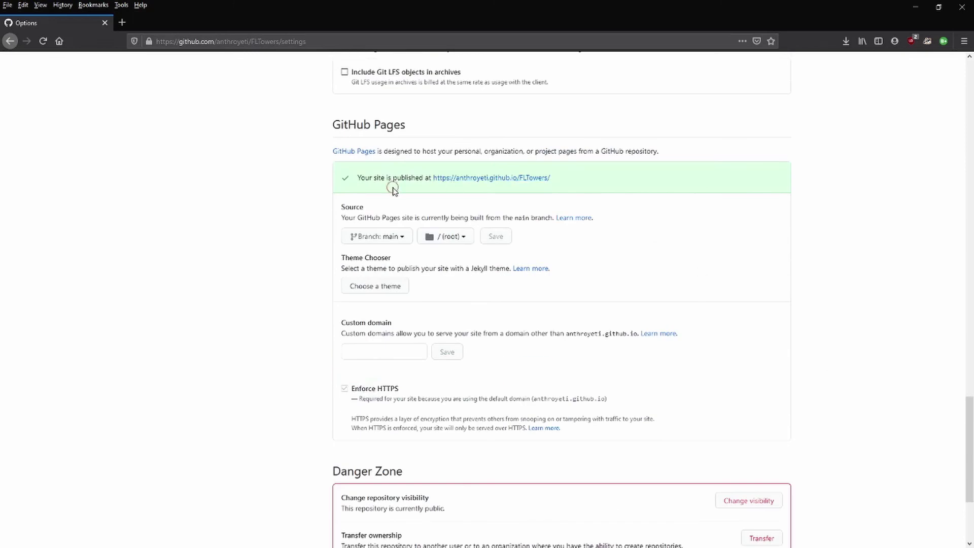
- Open the published FLTowers site and remove the #7/27.806/-83.783 suffix from its address
left_click(495, 182)
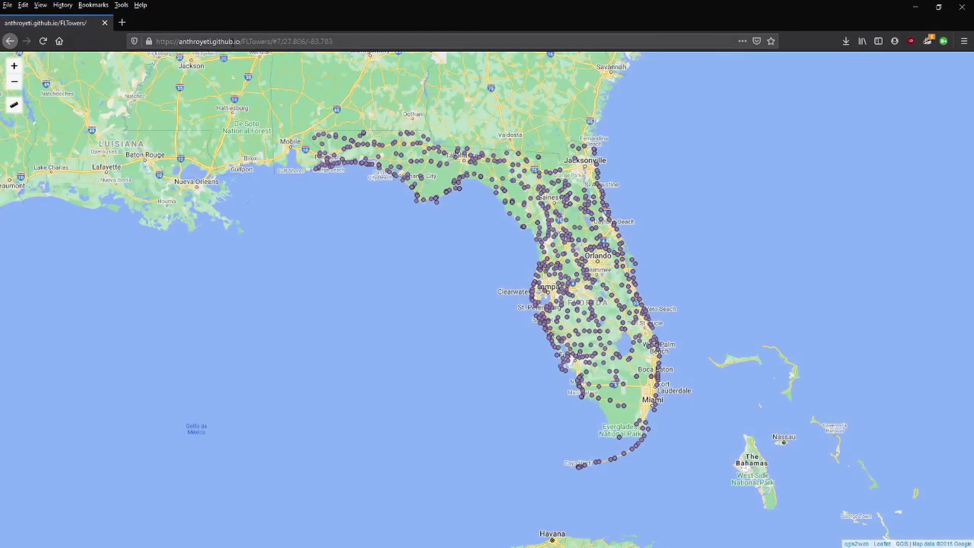
left_click(259, 41)
left_click(273, 41)
left_click_drag(273, 42, 372, 40)
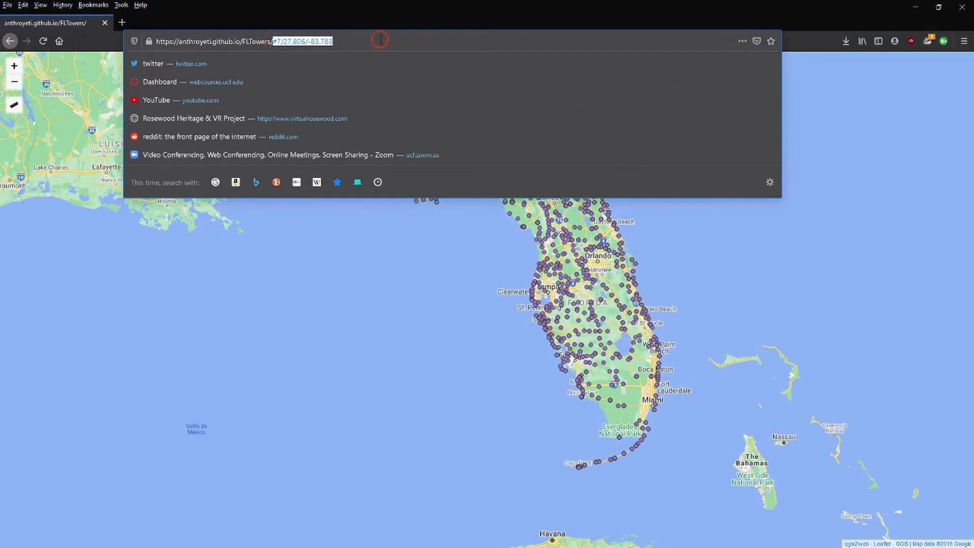
key("BackSpace")
key("ctrl+a")
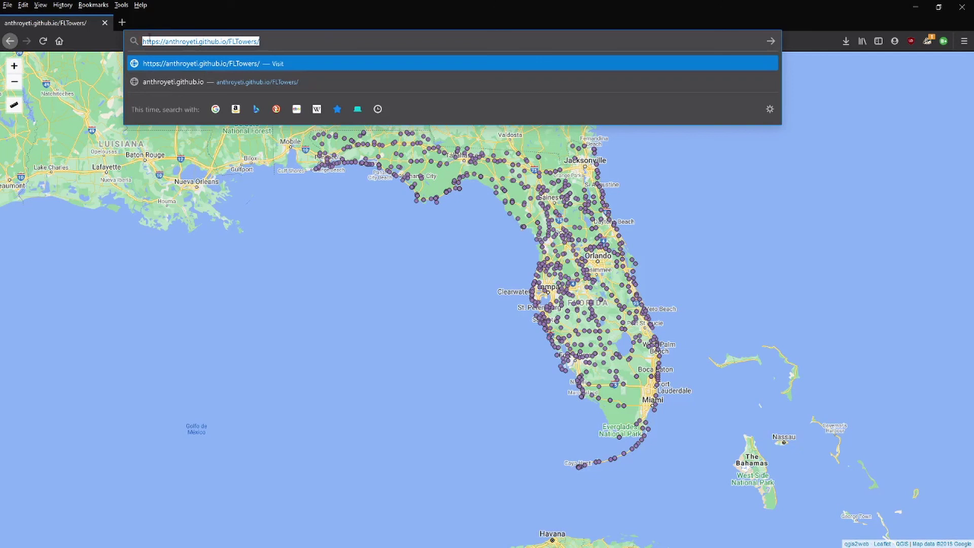
key("Escape")
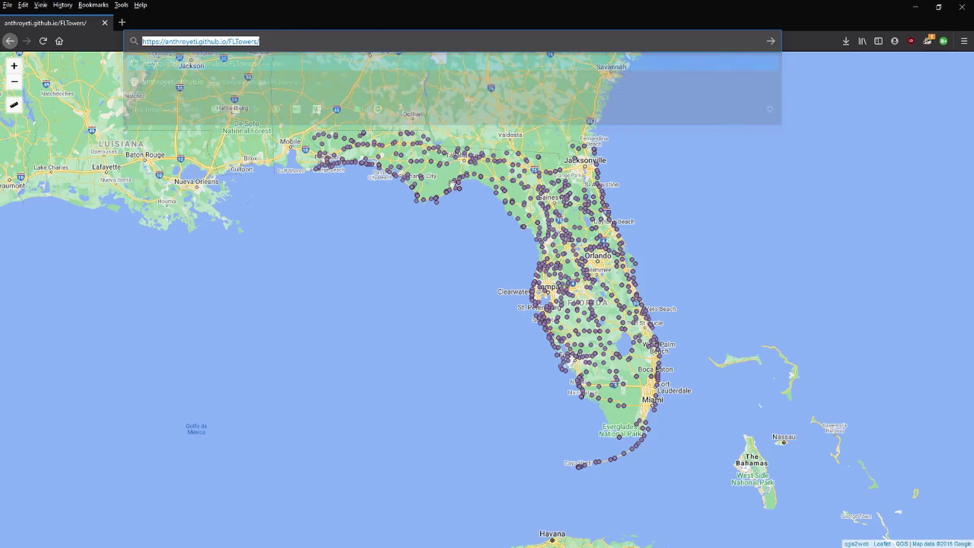